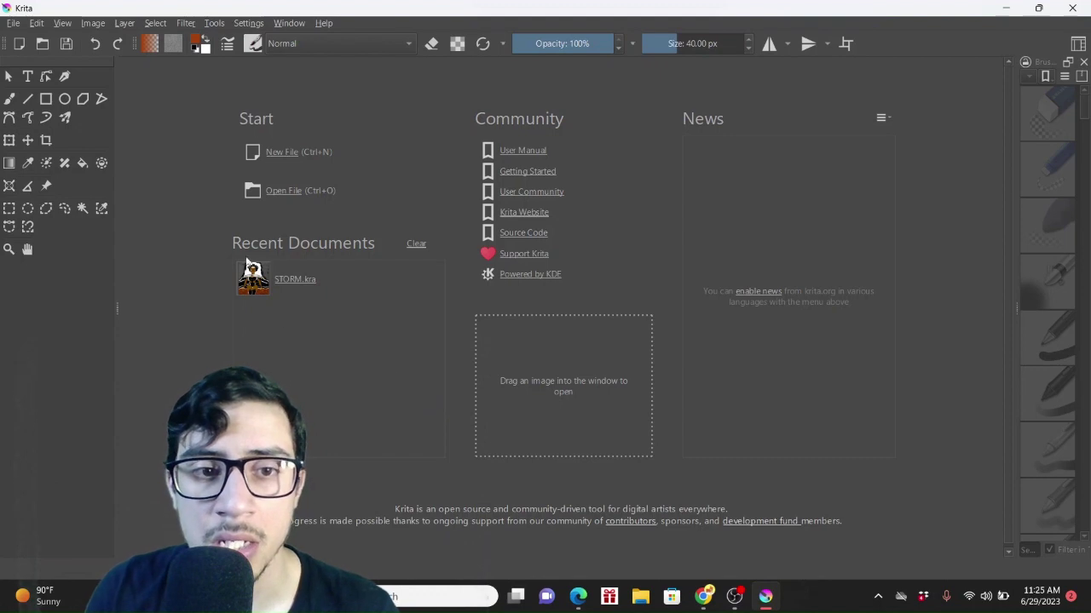
Open STORM.kra from Recent Documents on the Krita welcome screen
click(294, 281)
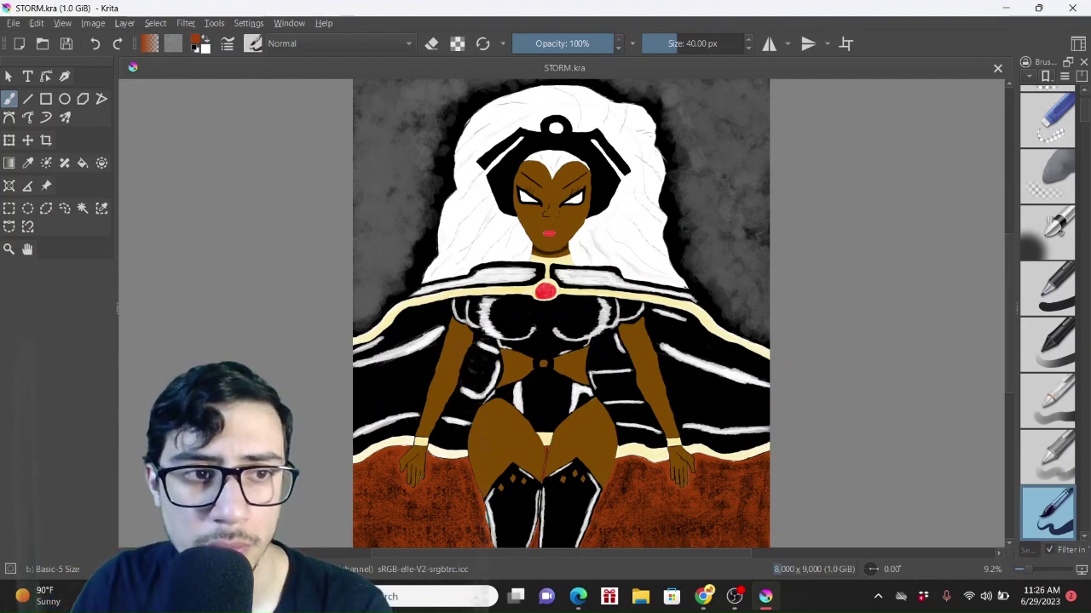
Zoom in on the left hand where the rust-orange ground meets the cream band
click(7, 250)
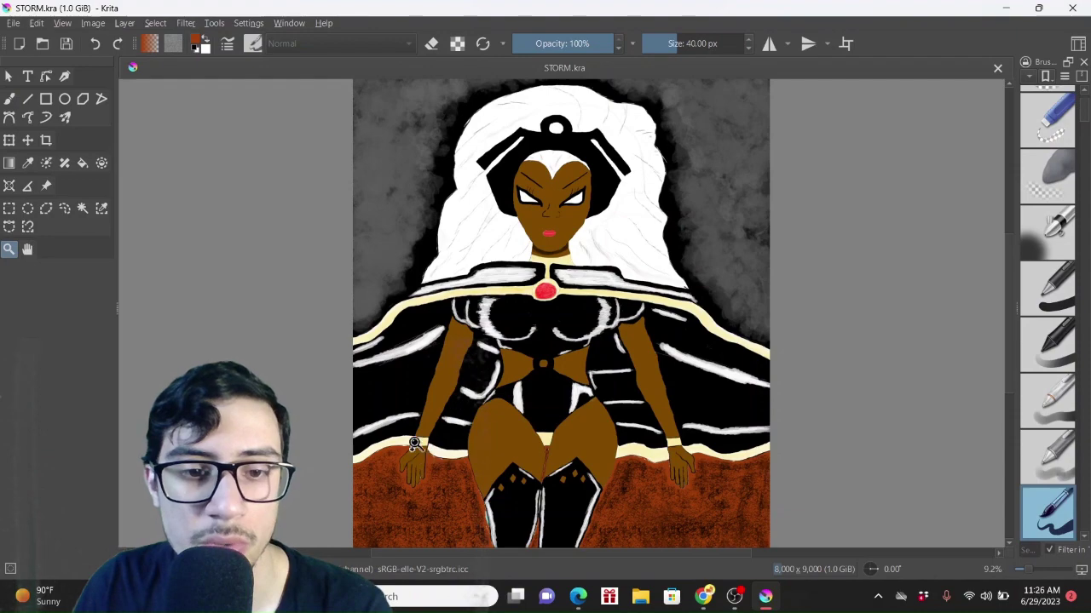
drag(434, 464, 440, 466)
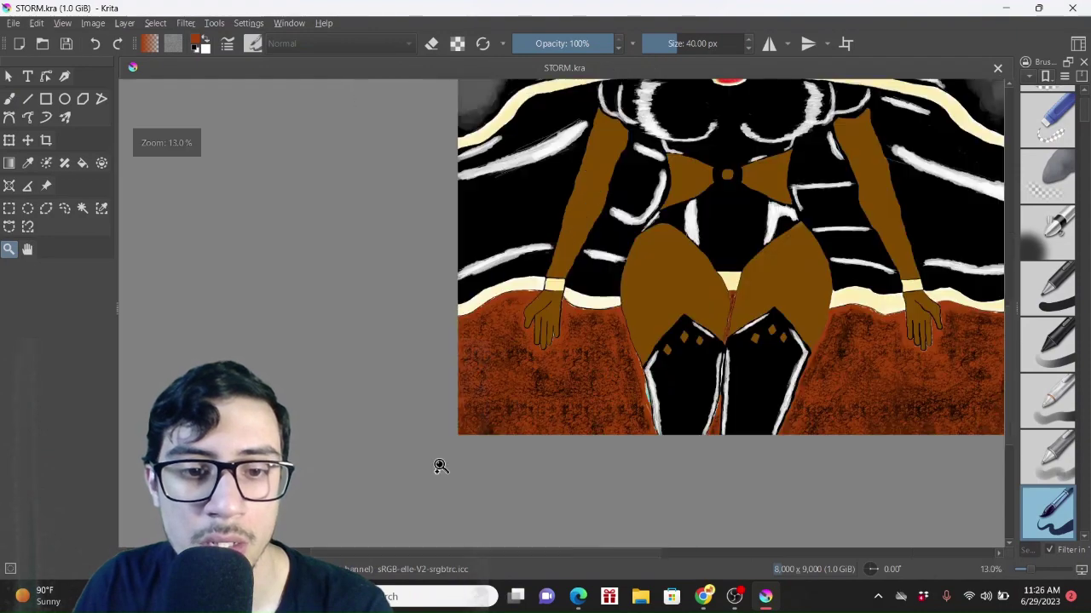
click(566, 353)
click(558, 307)
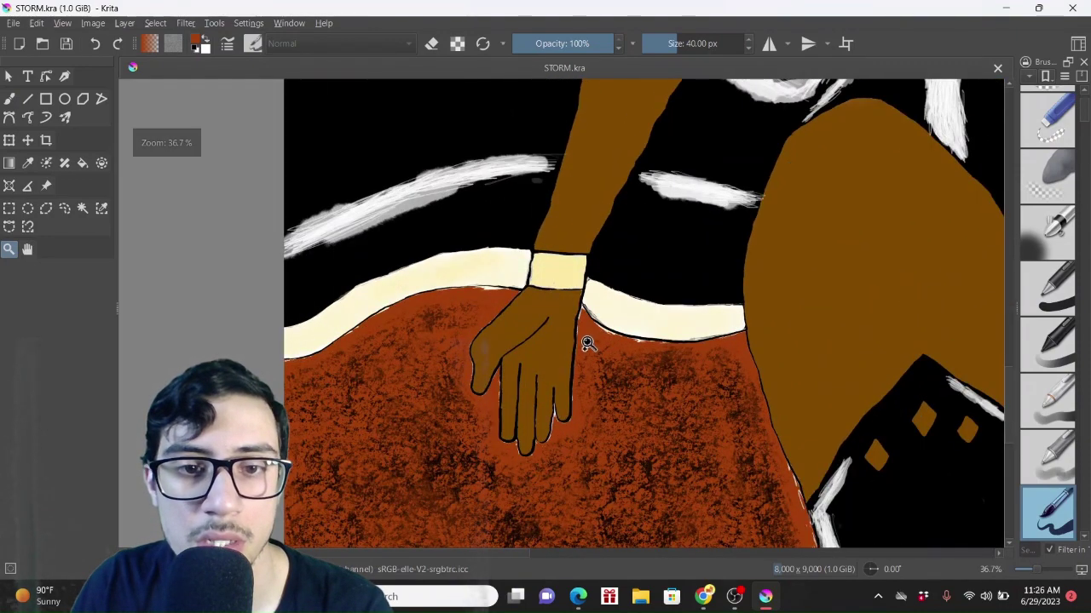
click(440, 294)
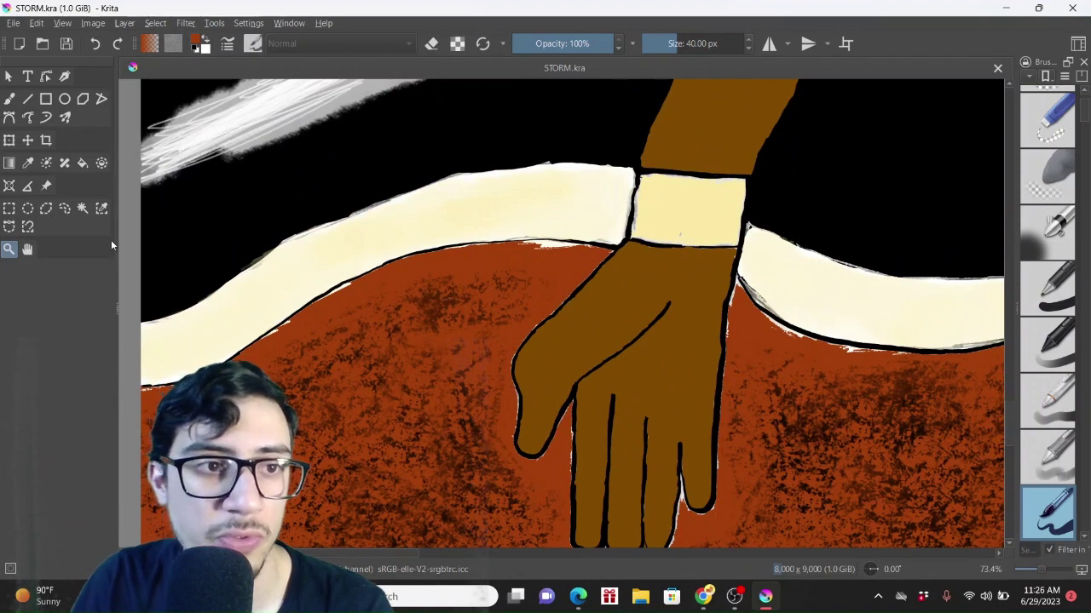
Sample the rust-orange ground colour and paint it into the gap at the cream edge
click(28, 163)
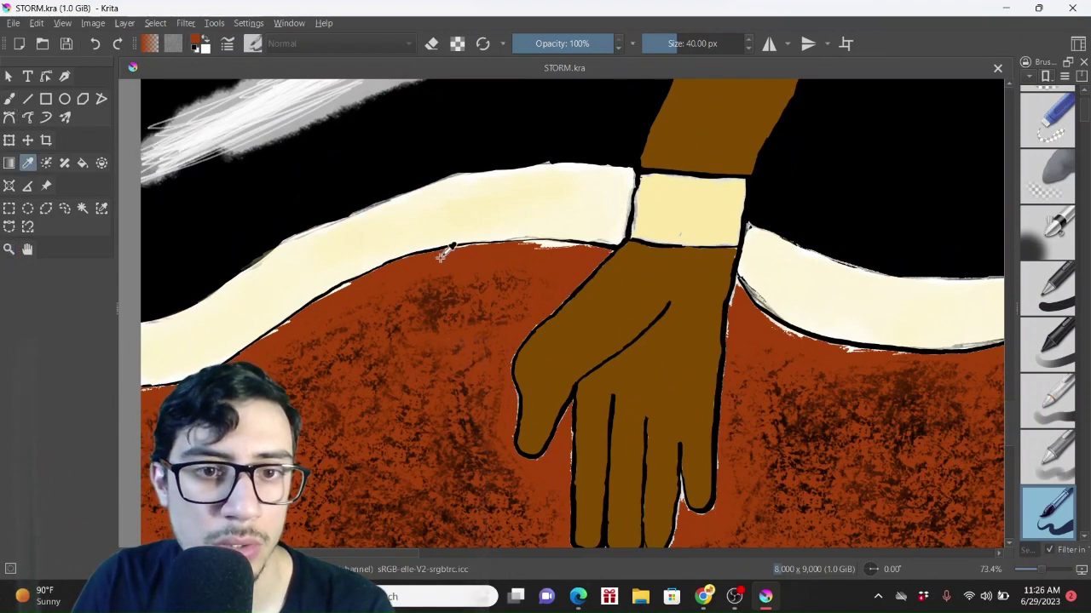
click(10, 100)
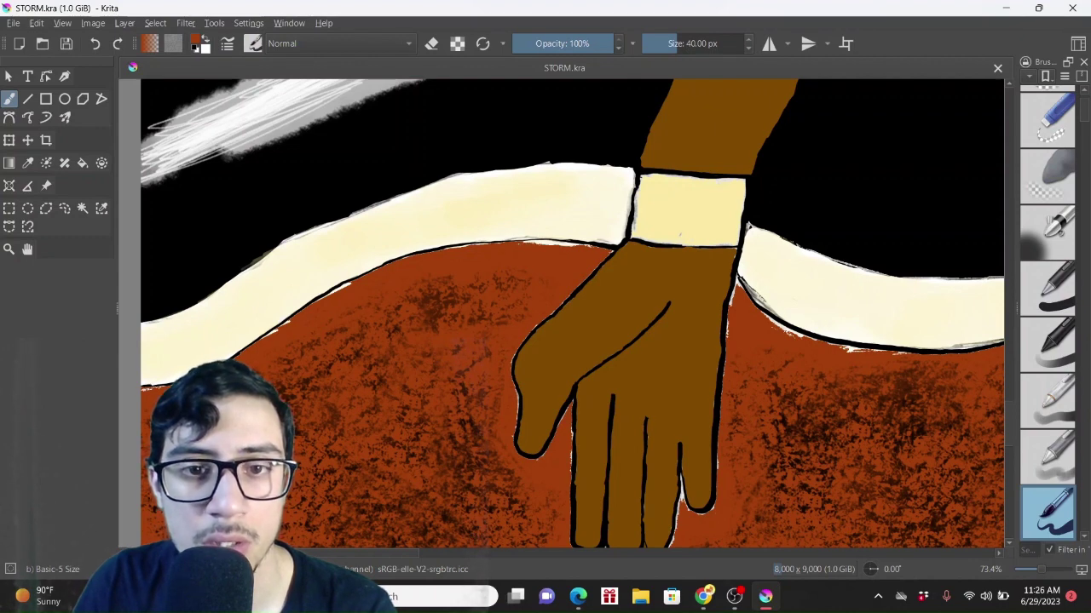
drag(511, 246, 542, 246)
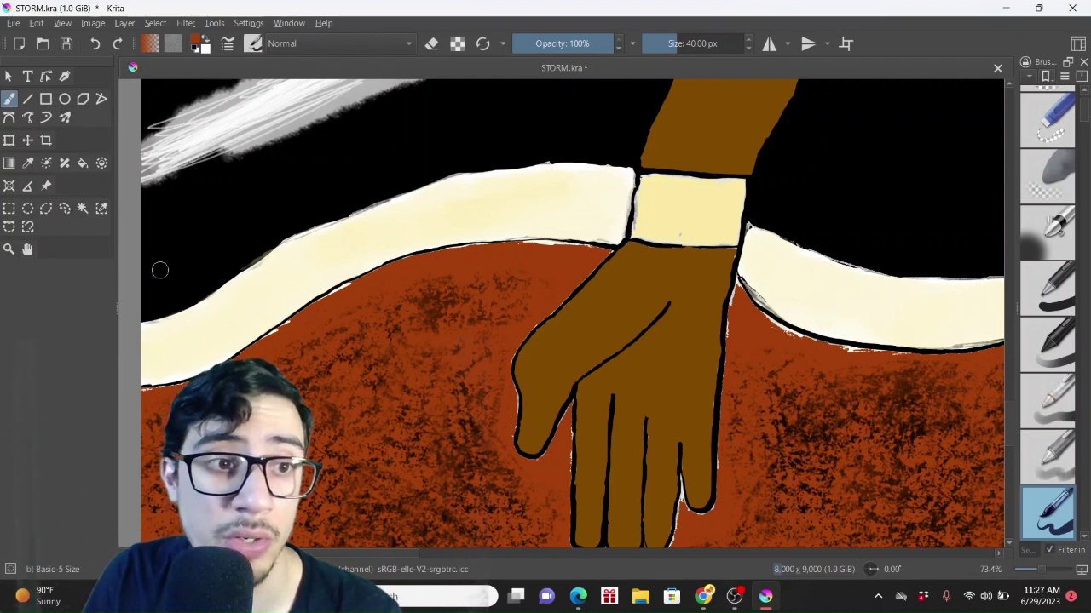
Zoom to about 3,323% on the ground's edge until individual pixels show
click(9, 250)
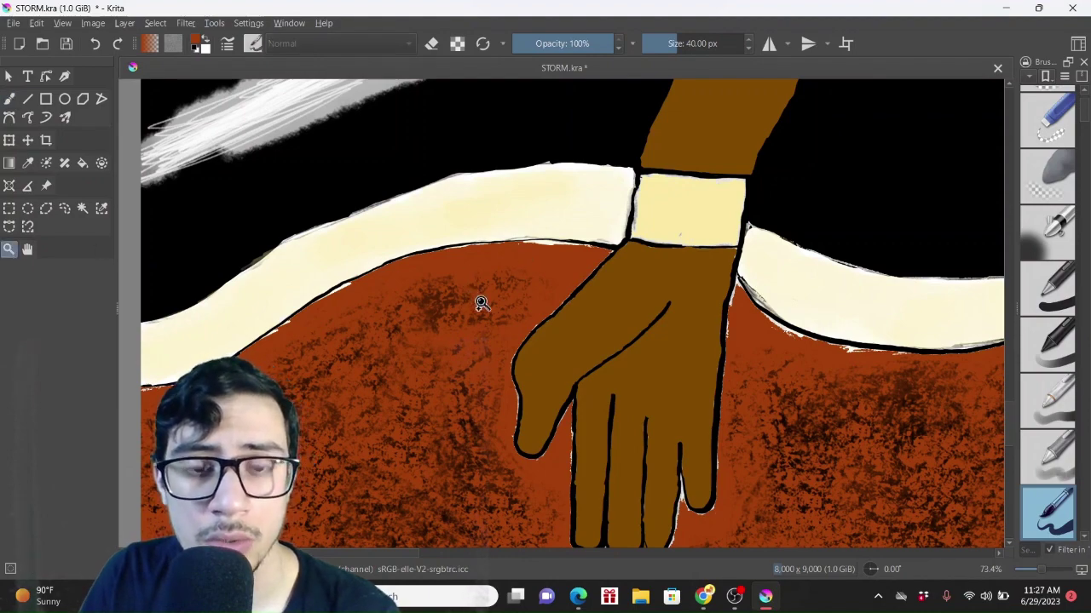
click(542, 247)
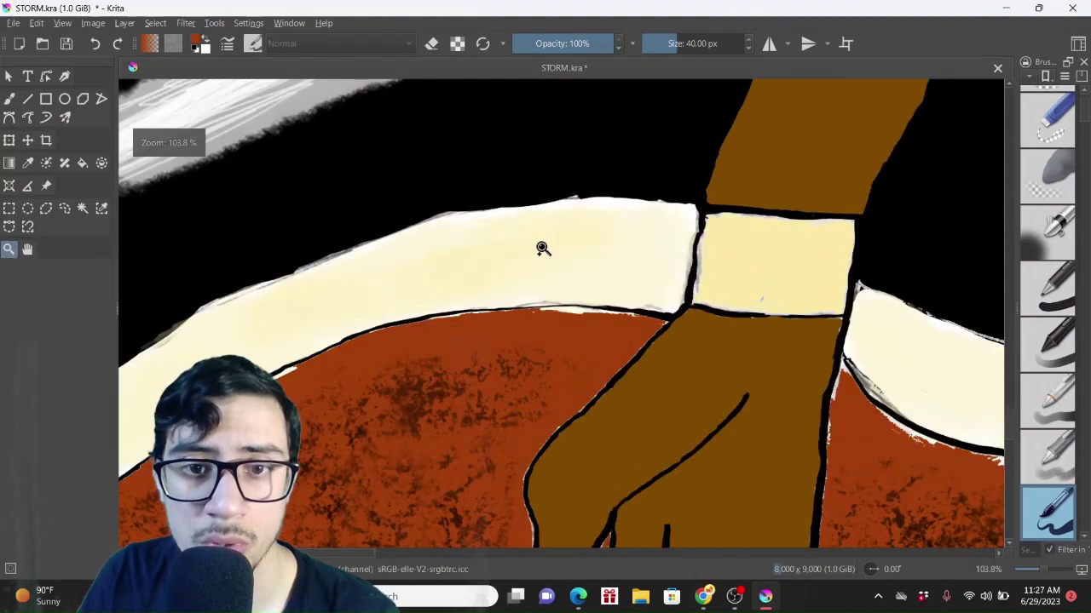
click(562, 317)
click(567, 308)
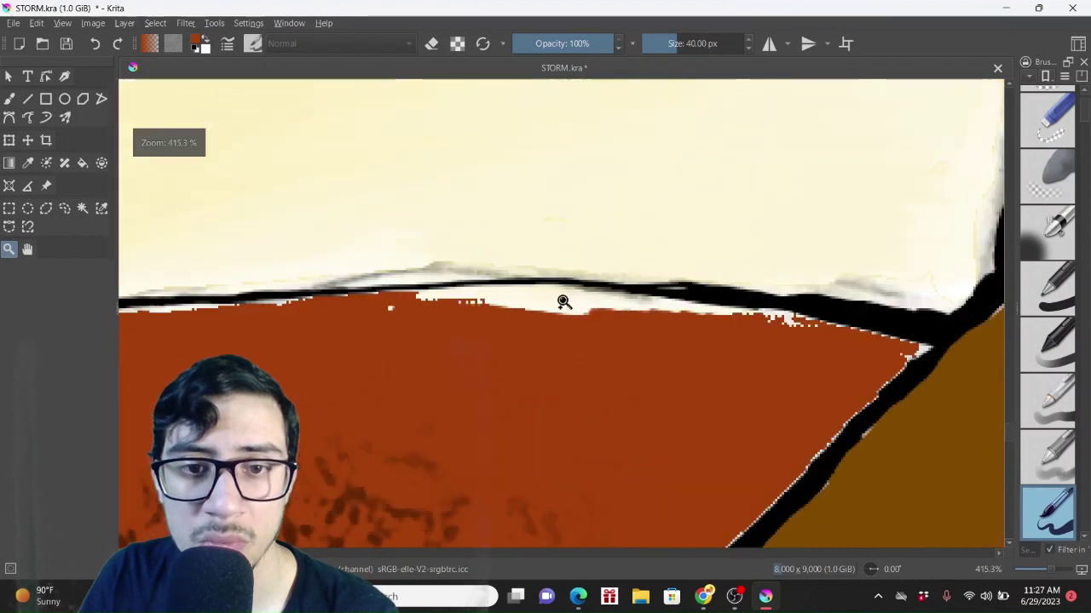
click(554, 308)
click(545, 334)
click(565, 329)
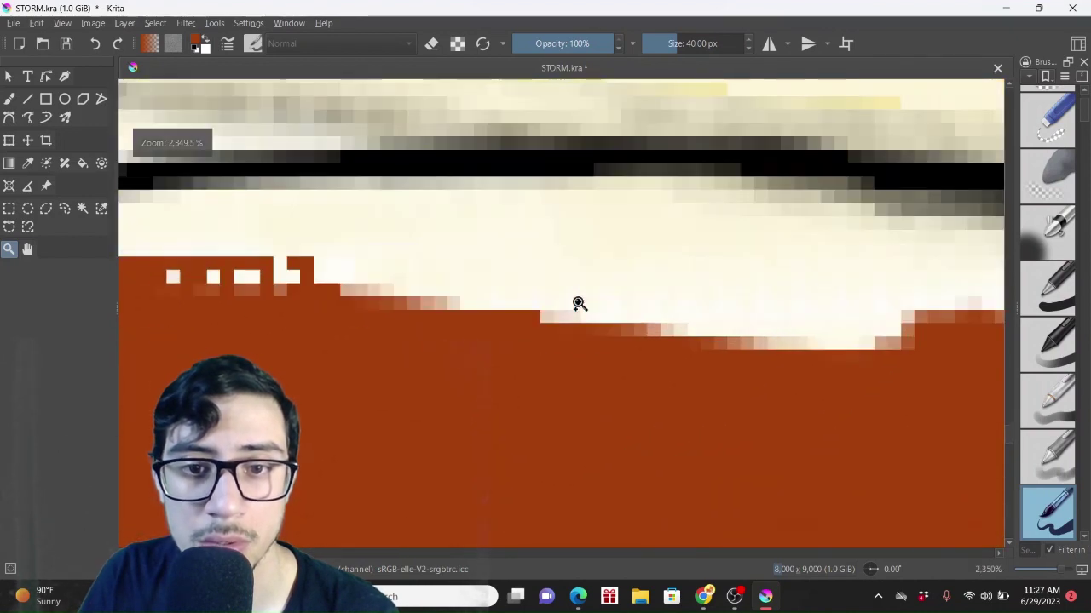
click(574, 300)
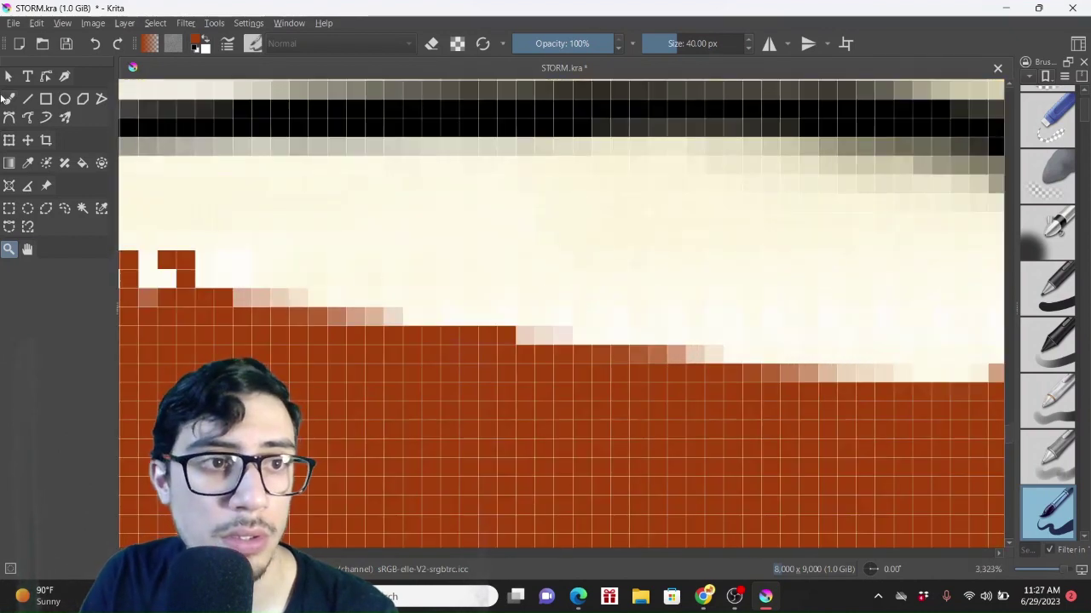
click(9, 101)
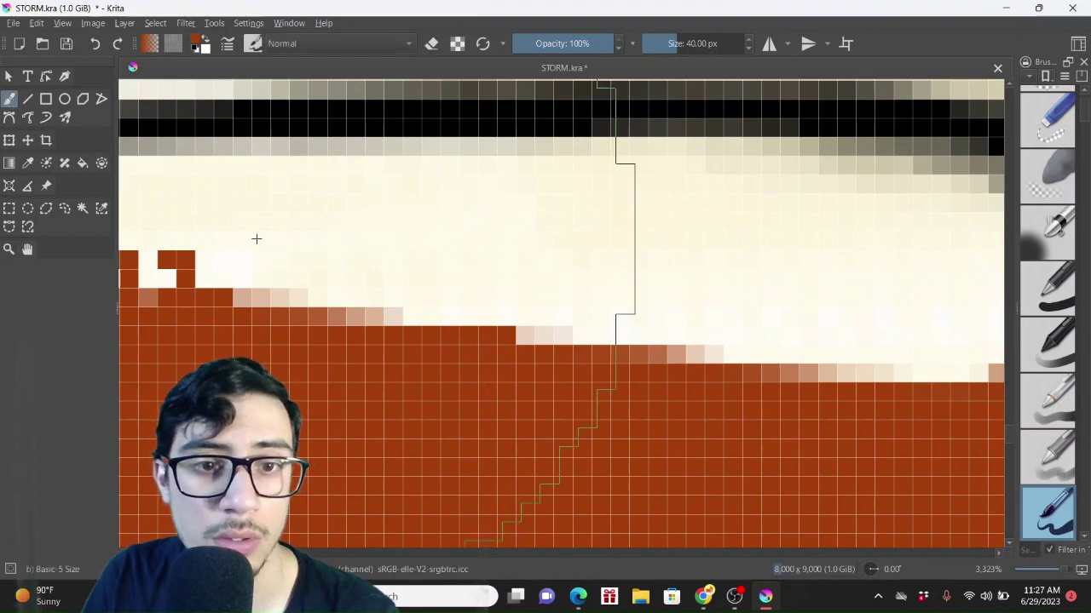
Paint rust-orange over the light edge pixels, shrinking the brush for fine rows, then restoring 38 px
mouse_move(725, 341)
mouse_down()
mouse_move(738, 316)
mouse_move(865, 371)
mouse_move(645, 284)
mouse_move(674, 340)
mouse_move(355, 316)
mouse_move(428, 304)
mouse_move(316, 244)
mouse_move(139, 236)
mouse_up()
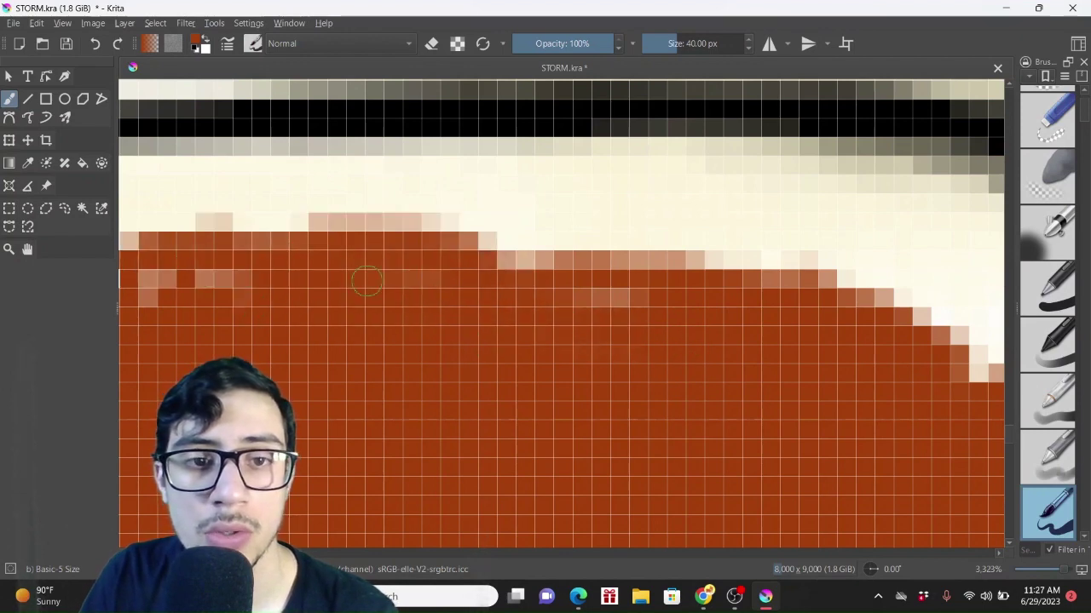
mouse_move(454, 293)
mouse_down()
mouse_move(134, 292)
mouse_move(219, 250)
mouse_move(300, 249)
mouse_up()
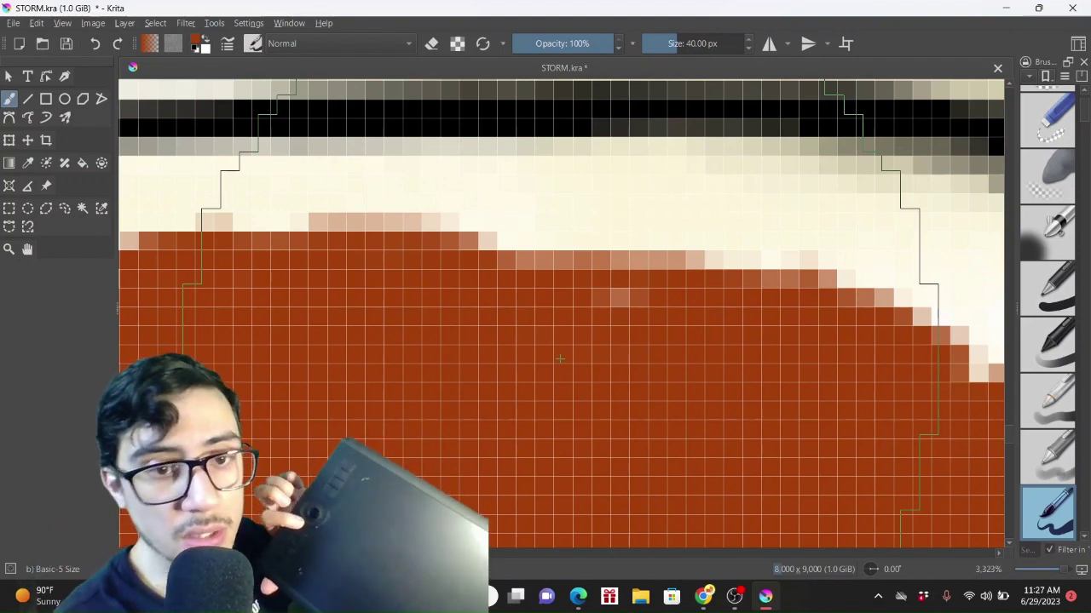
key(bracketleft)
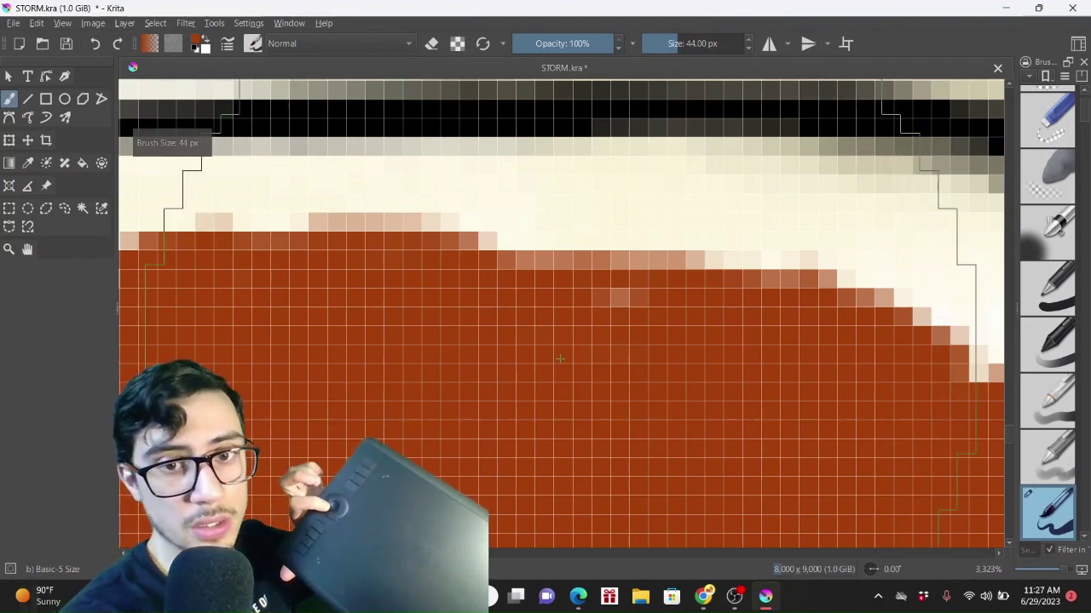
key(bracketleft)
key(bracketleft)
key(bracketleft)
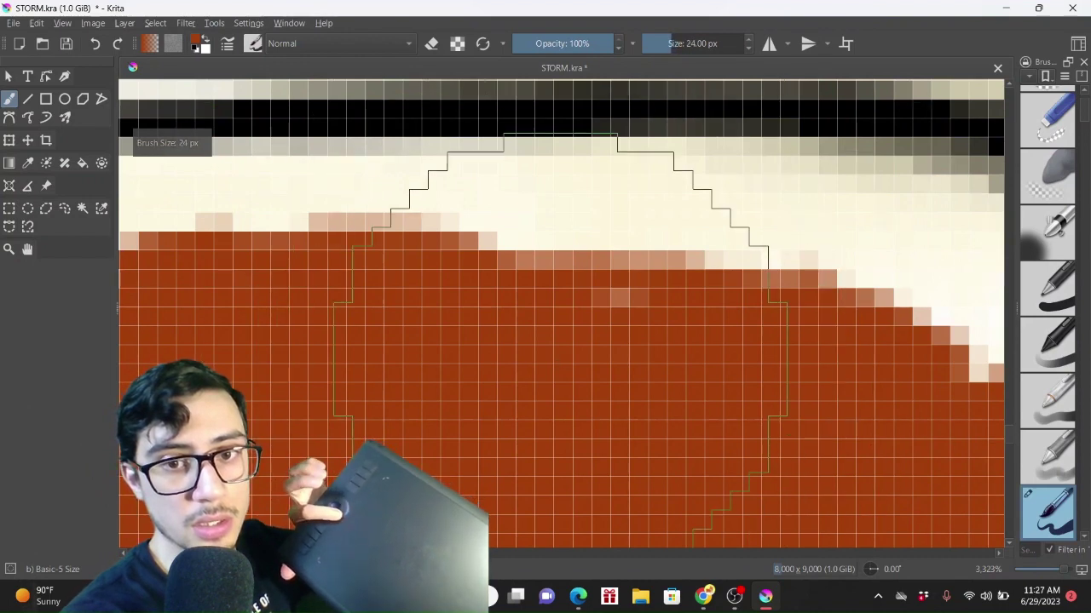
key(bracketleft)
key(bracketleft)
key(bracketleft)
key(bracketleft)
key(bracketleft)
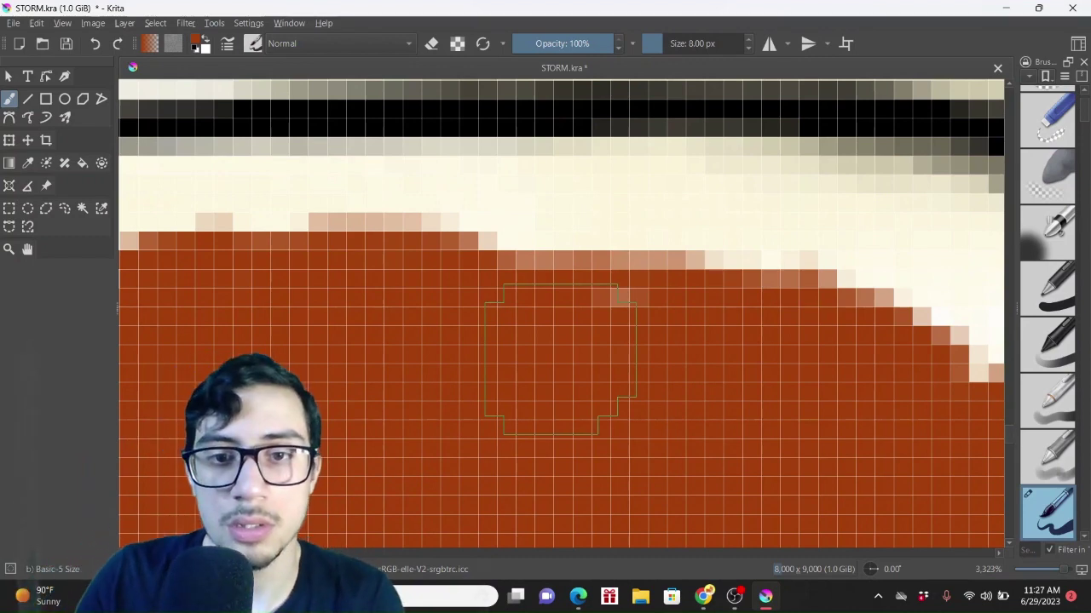
mouse_move(610, 247)
mouse_down()
mouse_move(529, 213)
mouse_move(426, 243)
mouse_up()
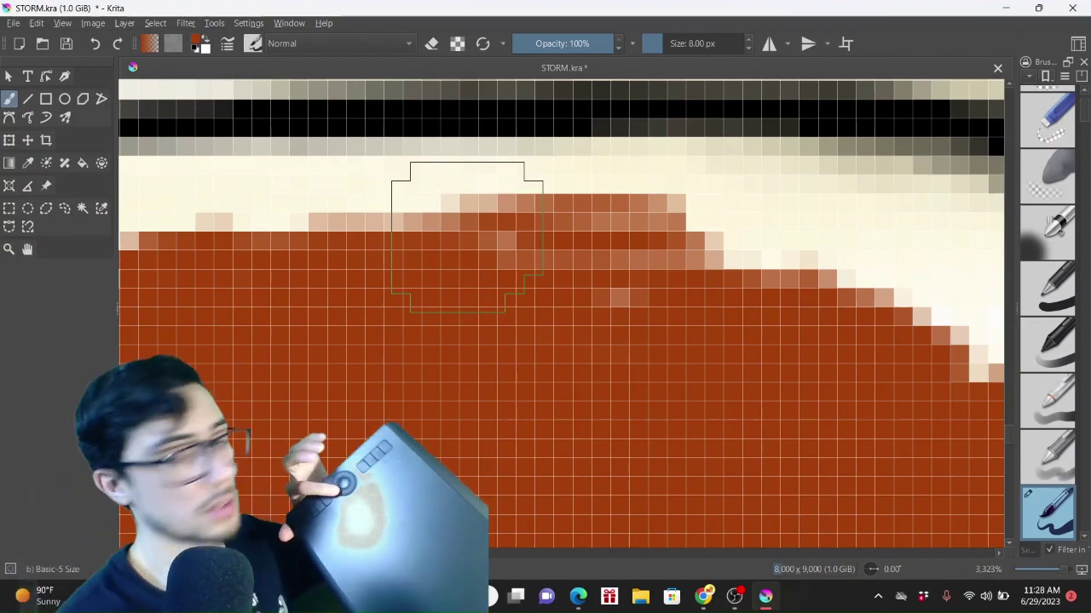
key(bracketright)
key(bracketright)
key(bracketright)
key(bracketright)
key(bracketright)
key(bracketright)
key(bracketright)
key(bracketright)
key(bracketright)
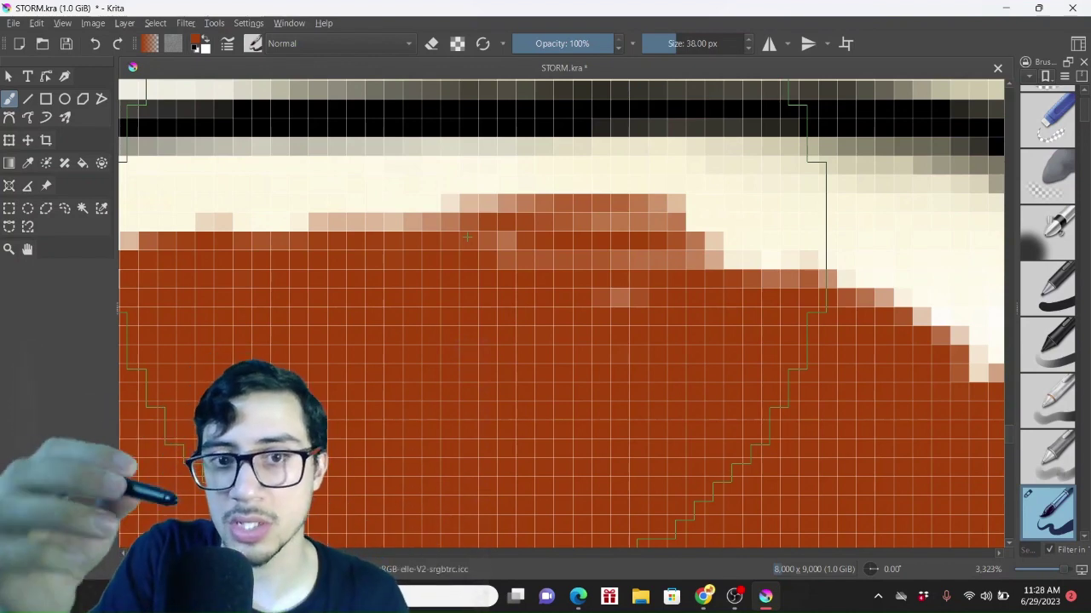
Erase a round patch at the ground's bump with the Eraser Circle preset, then return to the brush
key(e)
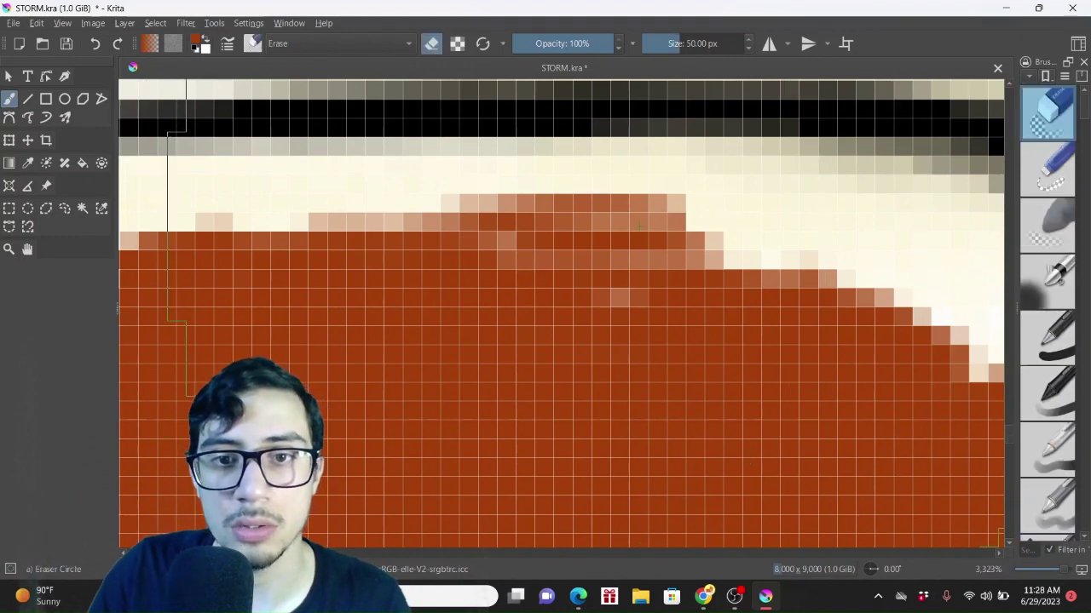
mouse_move(639, 226)
mouse_down()
mouse_move(682, 219)
mouse_move(681, 230)
mouse_up()
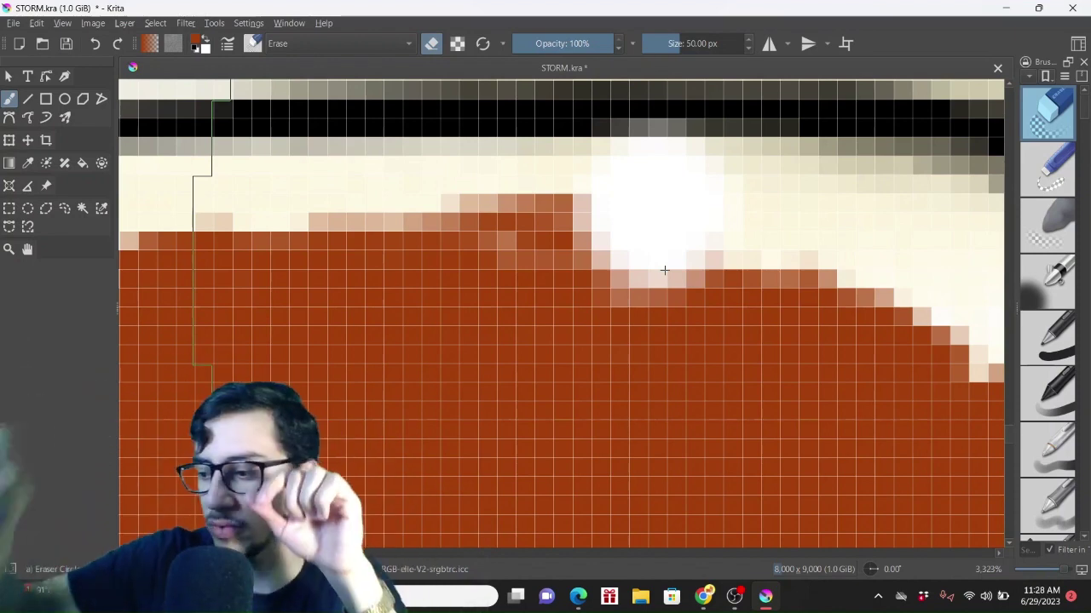
key(slash)
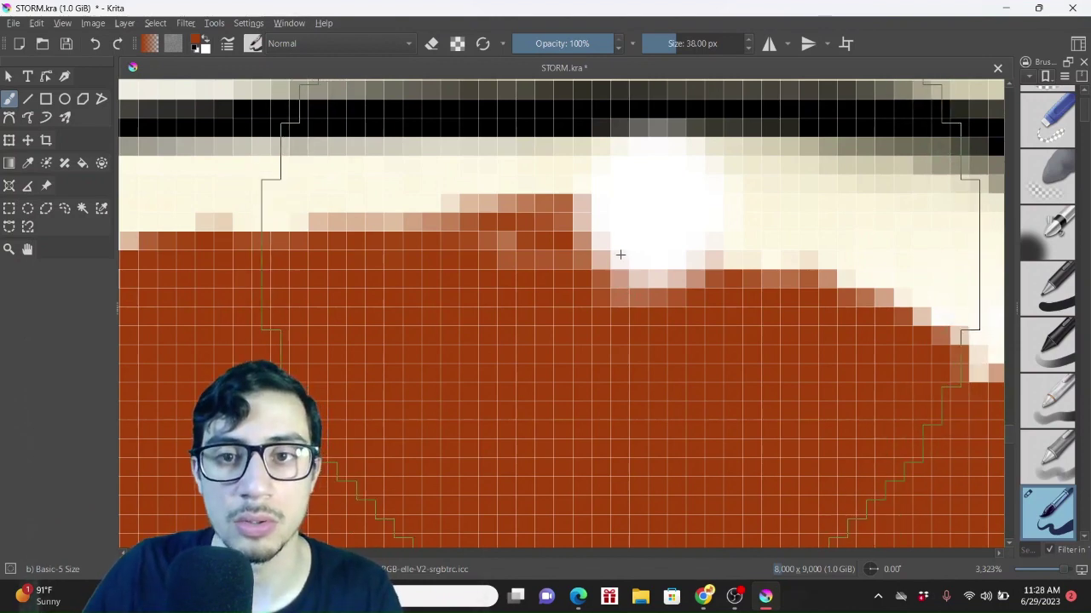
Undo the erase and paint leftover cream pixels along the ground's top edge rust-orange
key(ctrl+z)
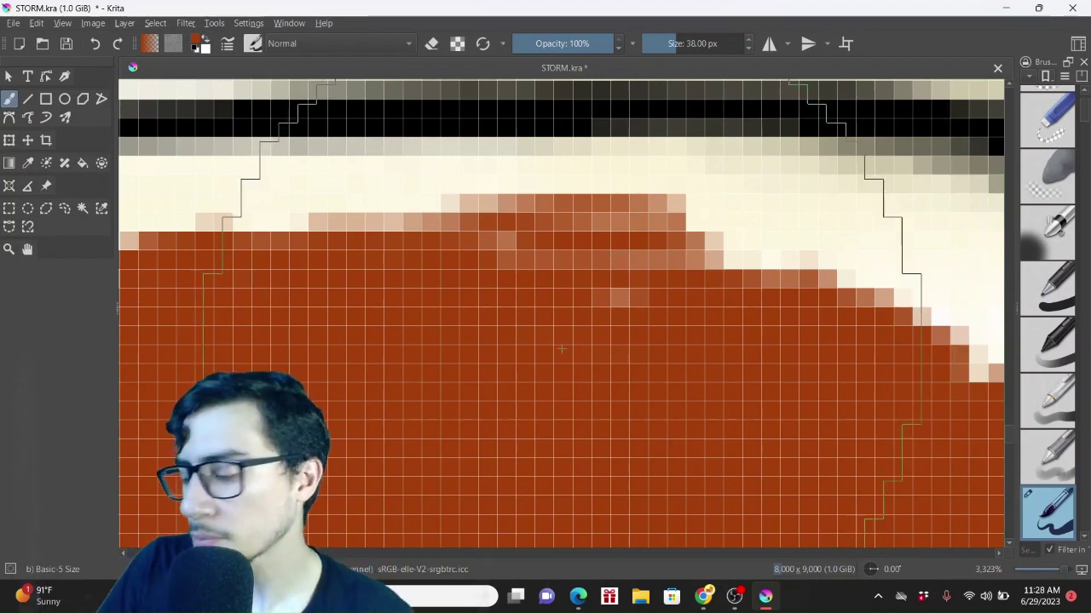
mouse_move(782, 325)
mouse_down()
mouse_move(806, 267)
mouse_move(803, 287)
mouse_move(725, 256)
mouse_move(475, 275)
mouse_move(329, 263)
mouse_move(268, 243)
mouse_move(162, 252)
mouse_move(172, 241)
mouse_up()
mouse_move(311, 239)
mouse_down()
mouse_move(540, 236)
mouse_move(823, 268)
mouse_move(967, 356)
mouse_move(932, 366)
mouse_move(925, 284)
mouse_move(913, 273)
mouse_move(820, 262)
mouse_move(731, 230)
mouse_move(599, 213)
mouse_move(158, 234)
mouse_move(211, 232)
mouse_up()
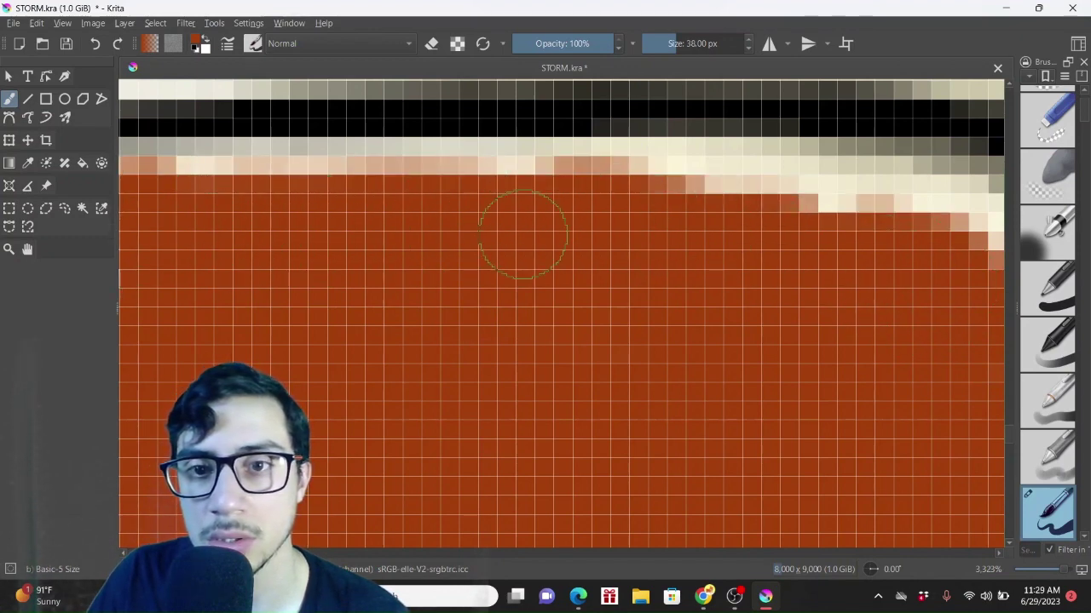
mouse_move(522, 236)
mouse_down()
mouse_move(920, 243)
mouse_move(954, 263)
mouse_up()
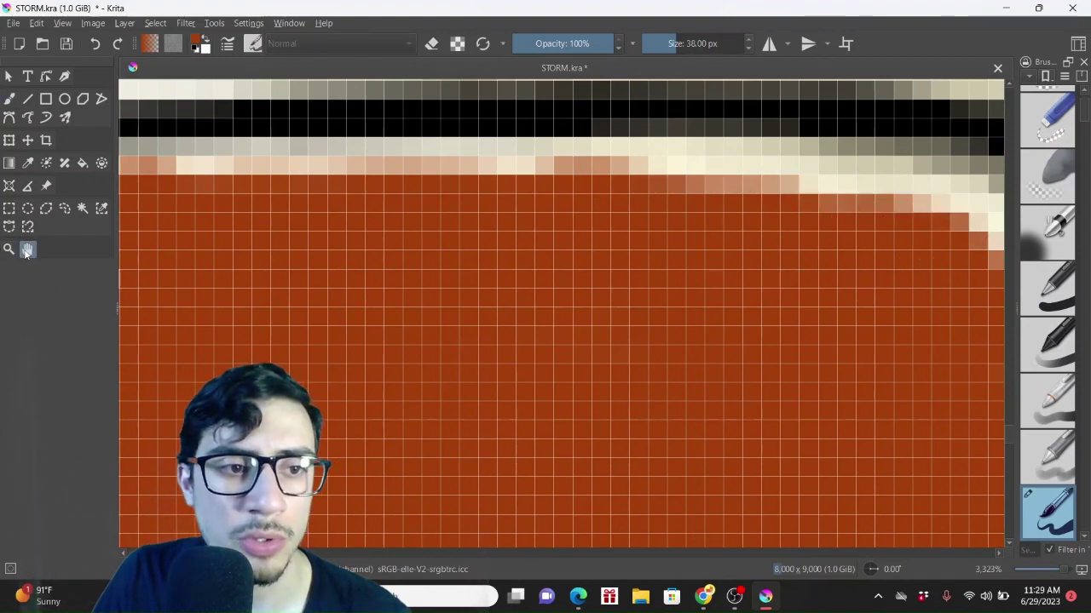
Pan along the ground edge and paint the remaining cream and white pixels orange, undoing the last stroke
drag(288, 267, 594, 321)
mouse_move(127, 315)
mouse_down()
mouse_move(272, 316)
mouse_move(562, 284)
mouse_up()
drag(223, 274, 265, 271)
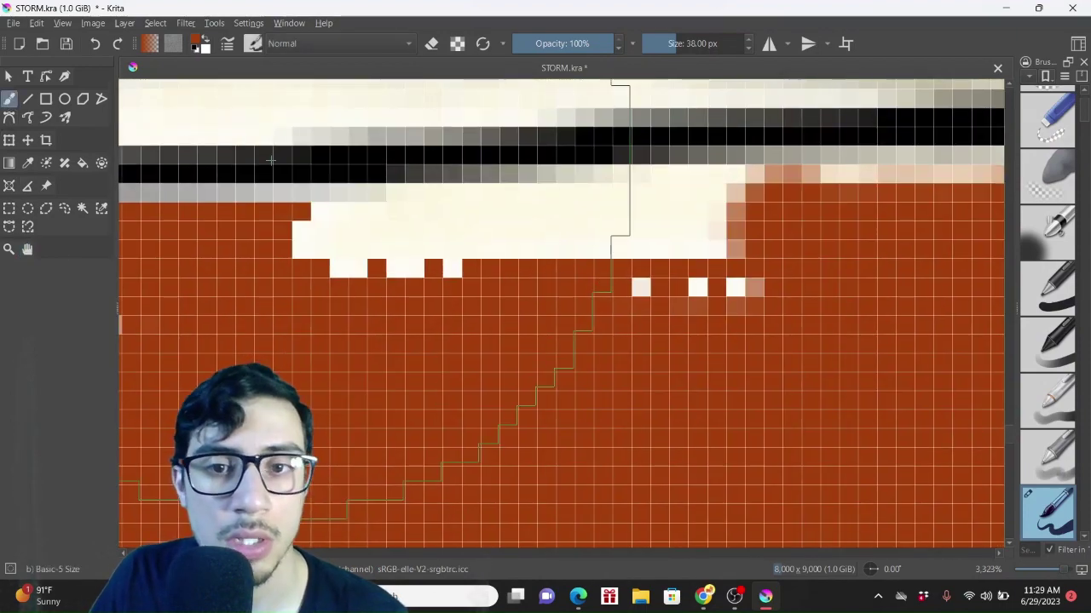
mouse_move(730, 280)
mouse_down()
mouse_move(670, 268)
mouse_move(725, 244)
mouse_move(638, 250)
mouse_move(621, 268)
mouse_move(370, 267)
mouse_move(462, 247)
mouse_move(602, 253)
mouse_up()
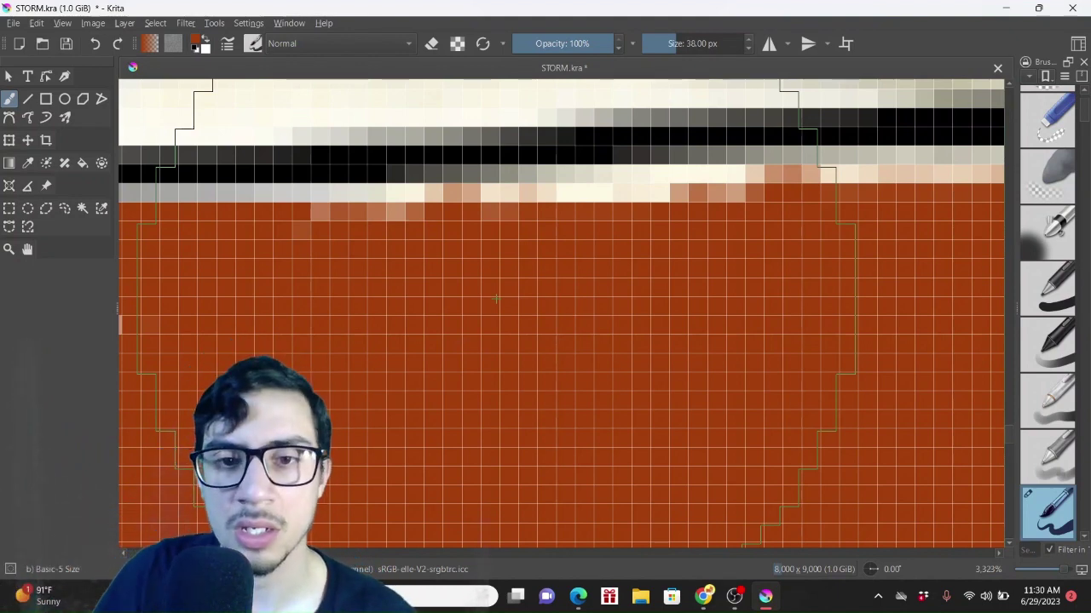
key(ctrl+z)
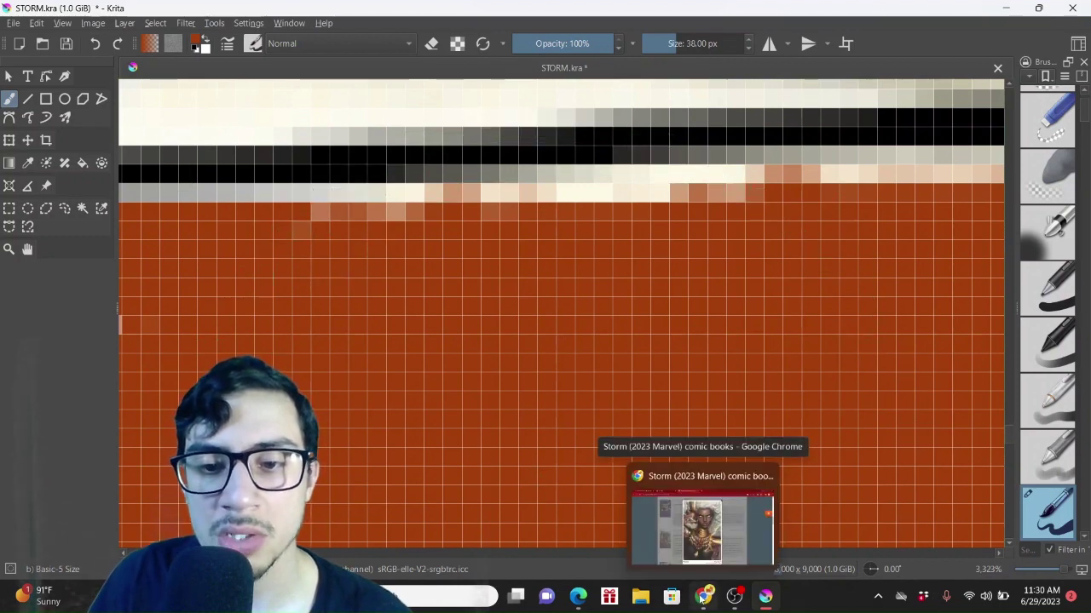
Bring up the Storm comic books page, close the enlarged #1E cover, and scroll the listing
click(701, 597)
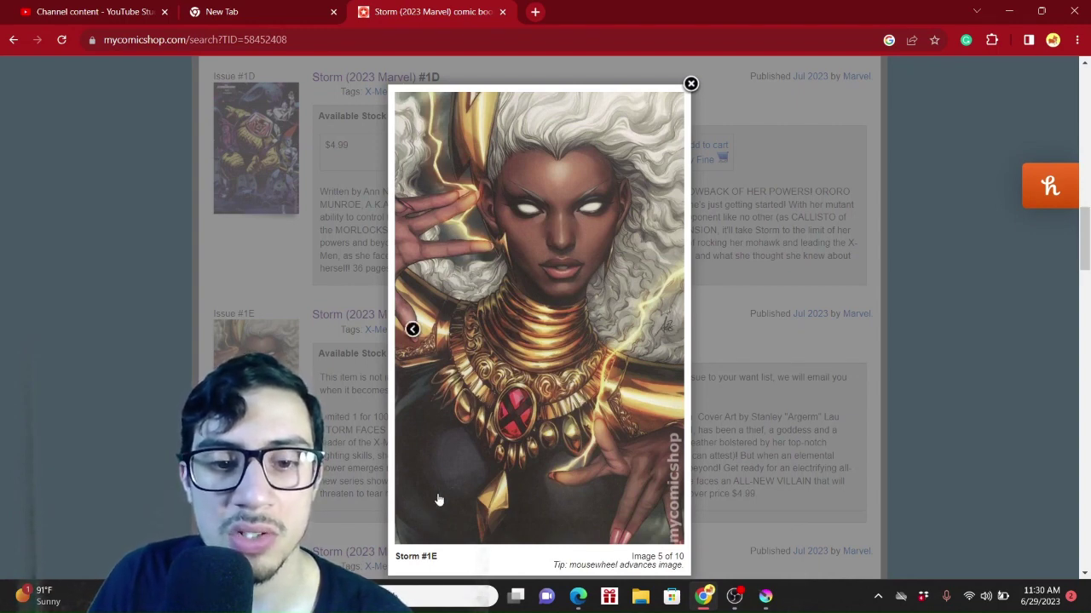
click(690, 83)
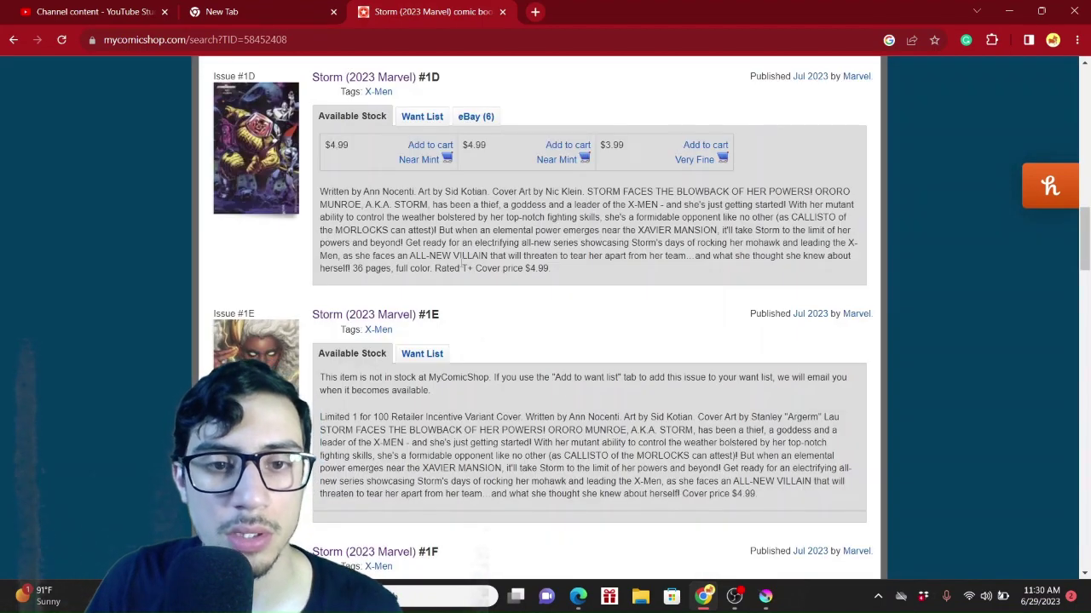
scroll(461, 266, up, 1)
scroll(460, 260, up, 2)
scroll(459, 252, up, 2)
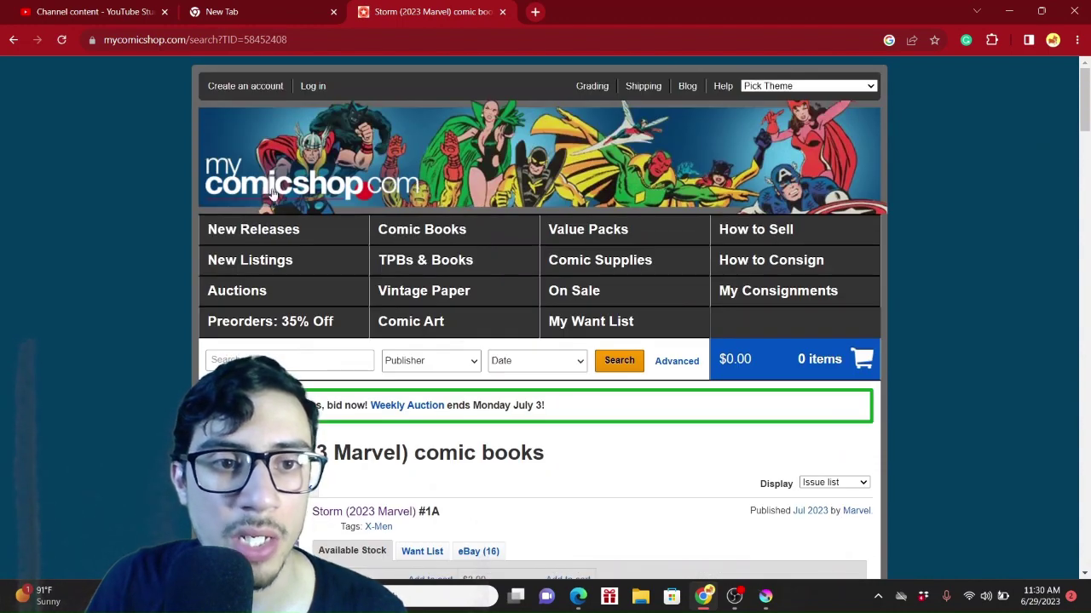
scroll(375, 196, down, 3)
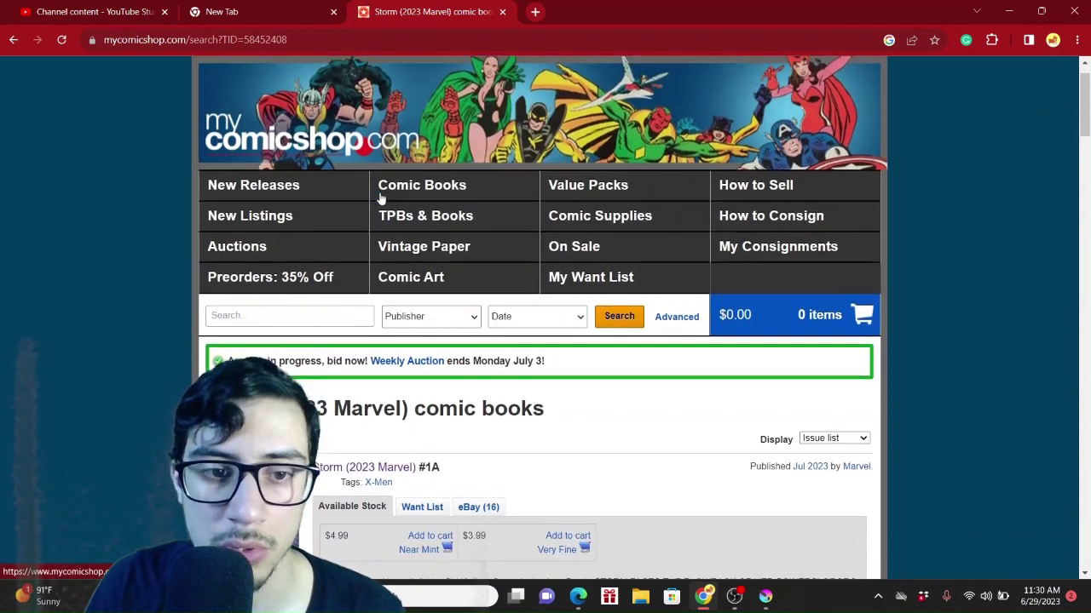
scroll(380, 197, down, 3)
scroll(380, 196, down, 3)
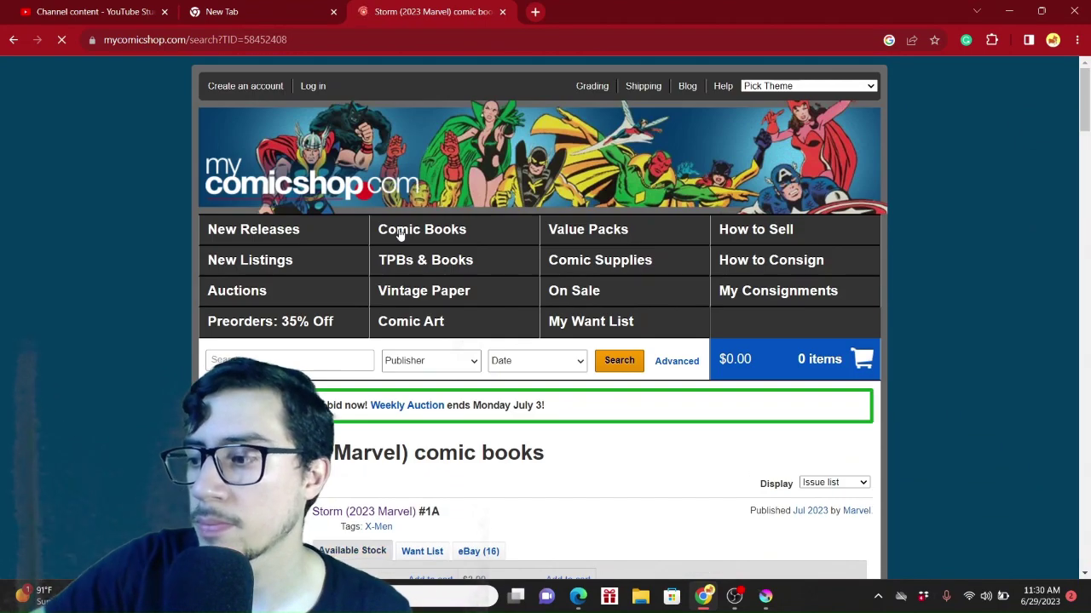
scroll(400, 235, down, 2)
scroll(400, 235, down, 2)
scroll(399, 234, down, 2)
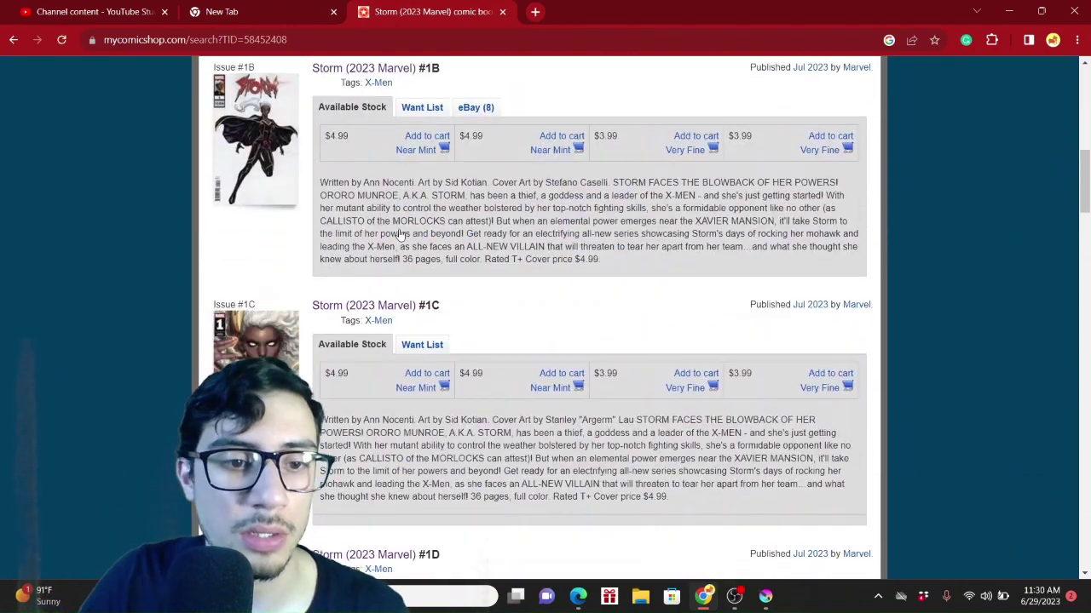
scroll(399, 234, down, 2)
Step through Storm #1 variant covers #1A to #1E in the lightbox, then return to Krita
click(241, 323)
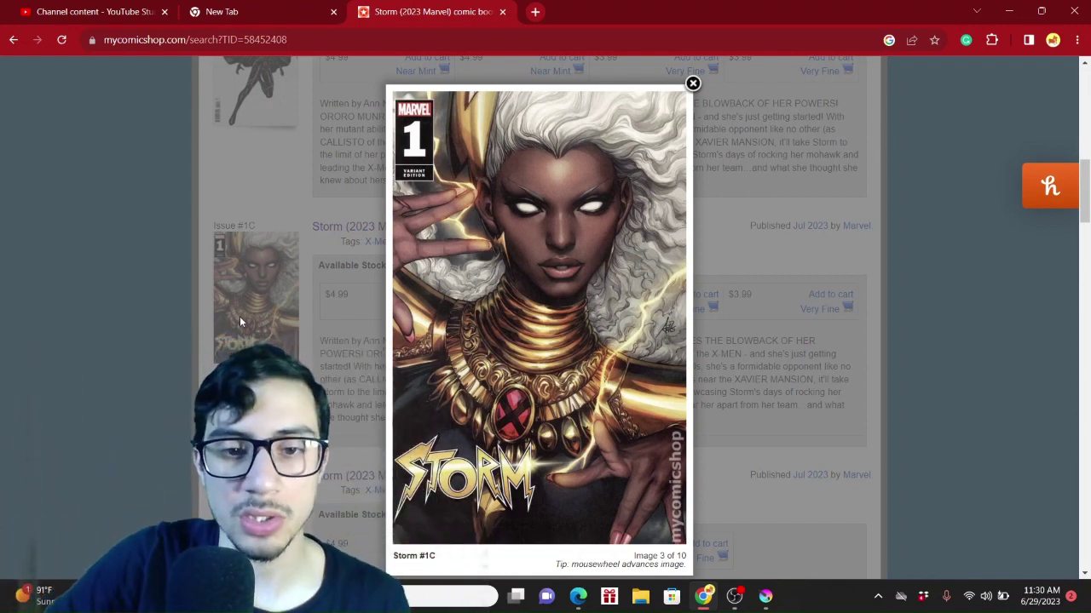
mouse_move(421, 337)
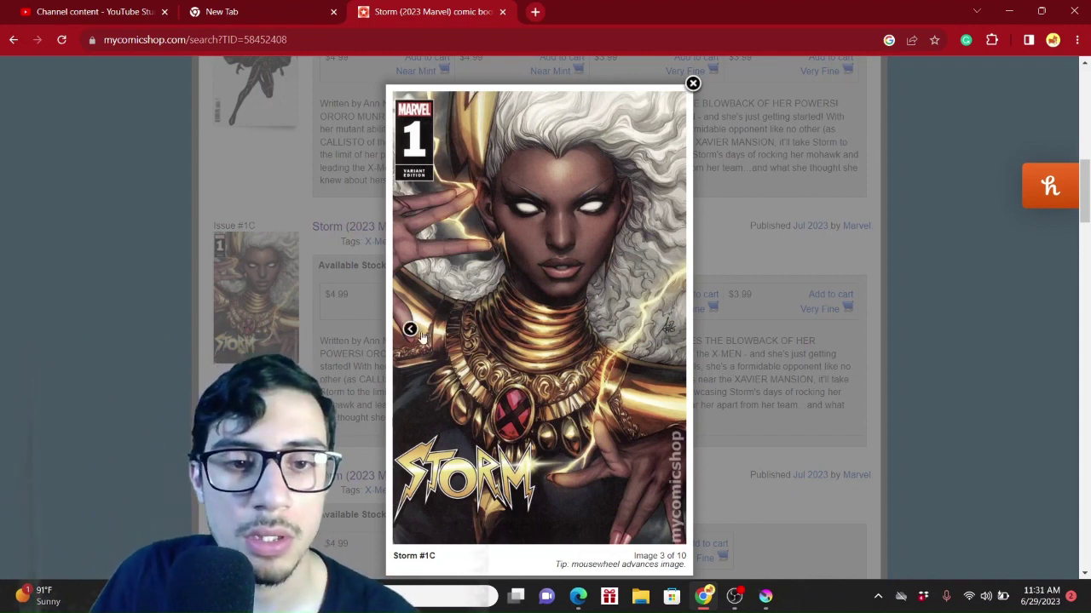
click(414, 329)
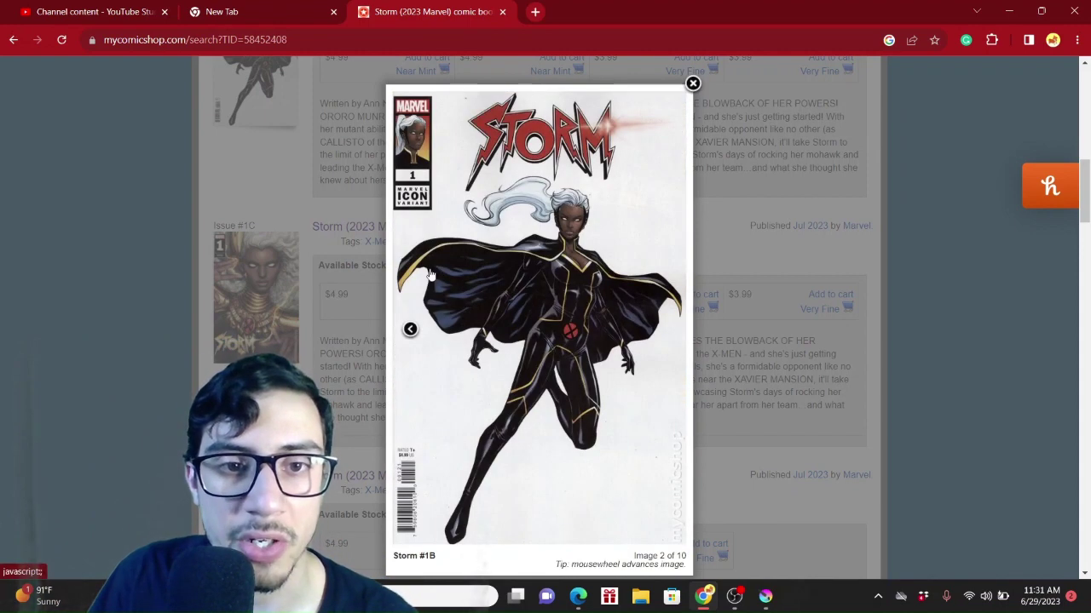
click(407, 332)
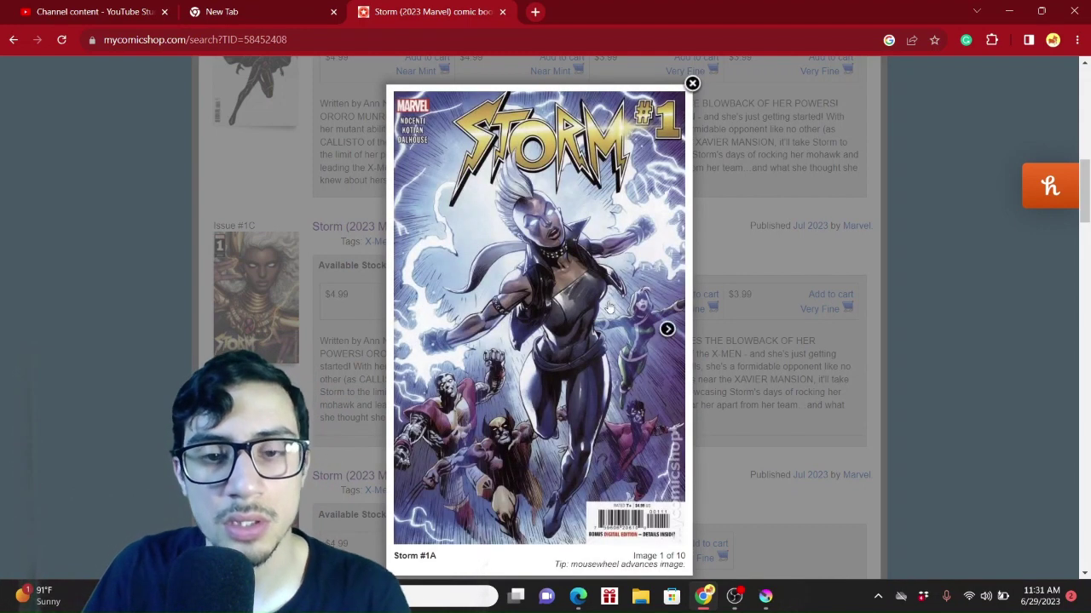
mouse_move(648, 332)
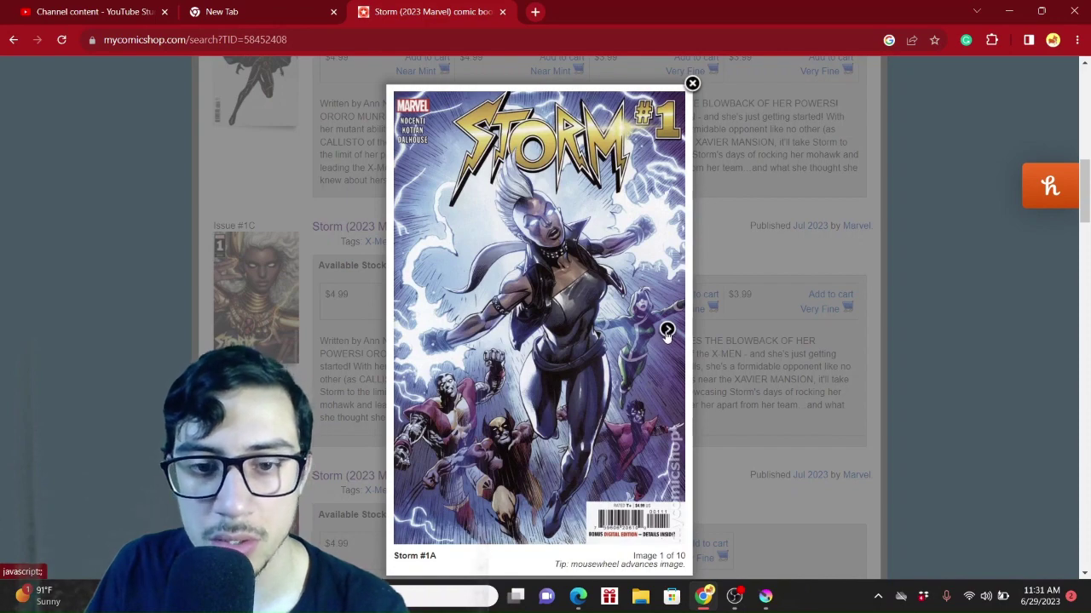
click(661, 334)
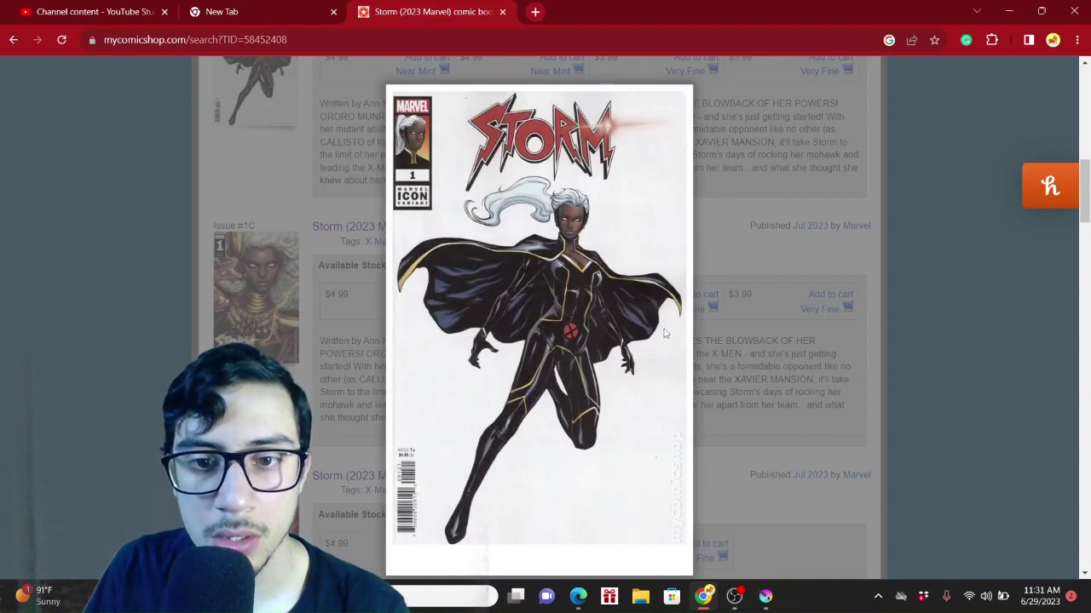
click(666, 332)
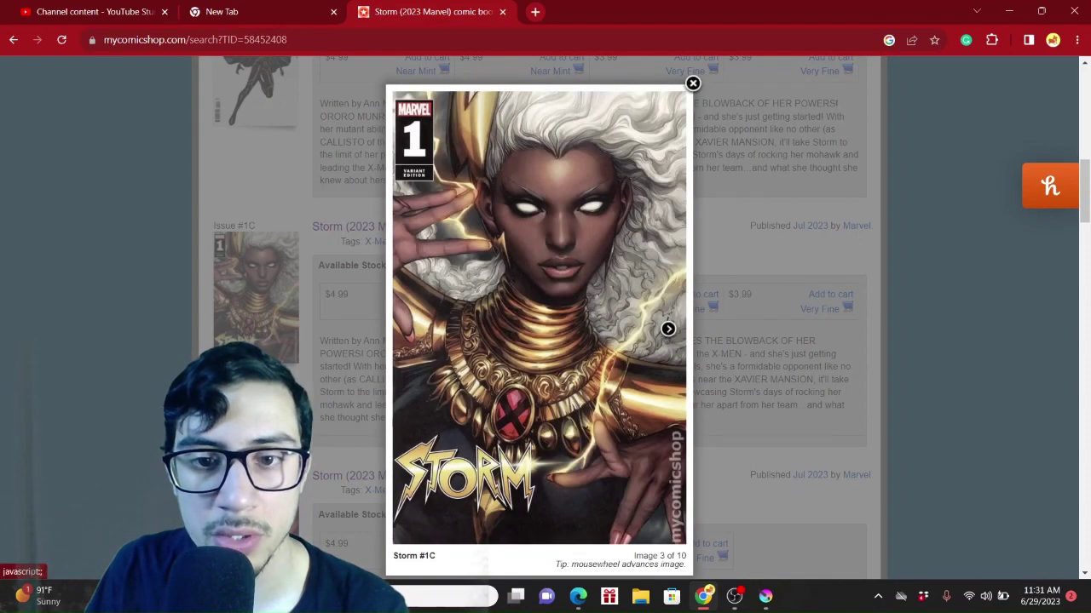
click(668, 329)
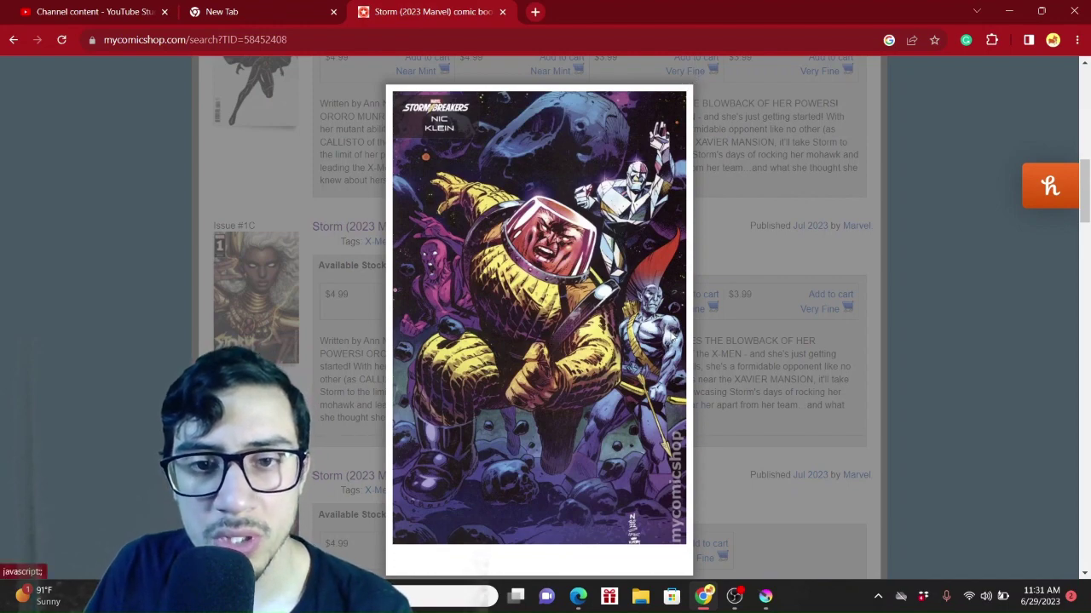
click(665, 332)
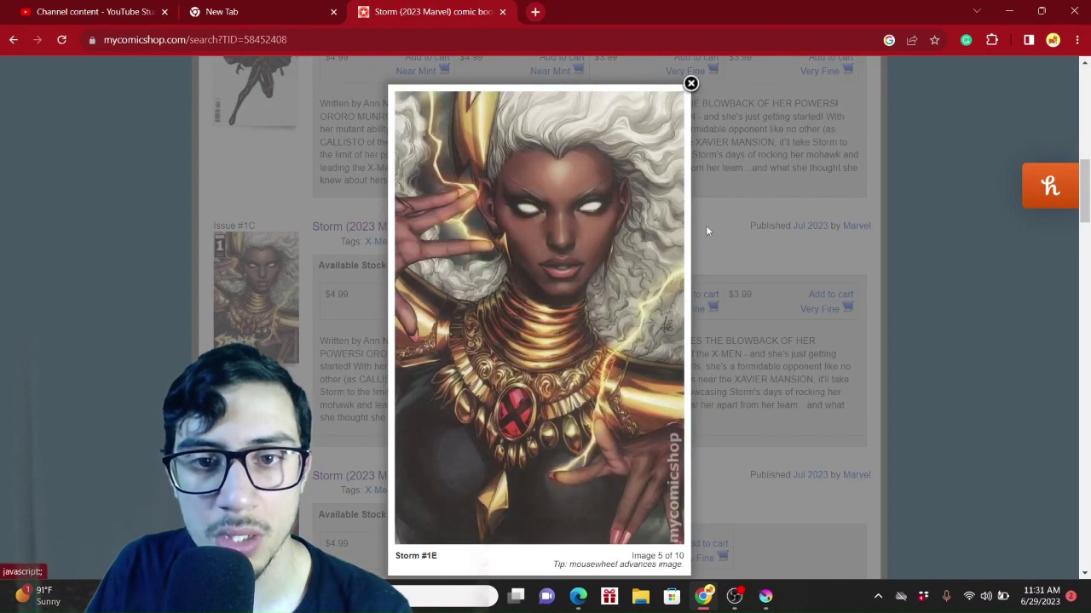
click(690, 84)
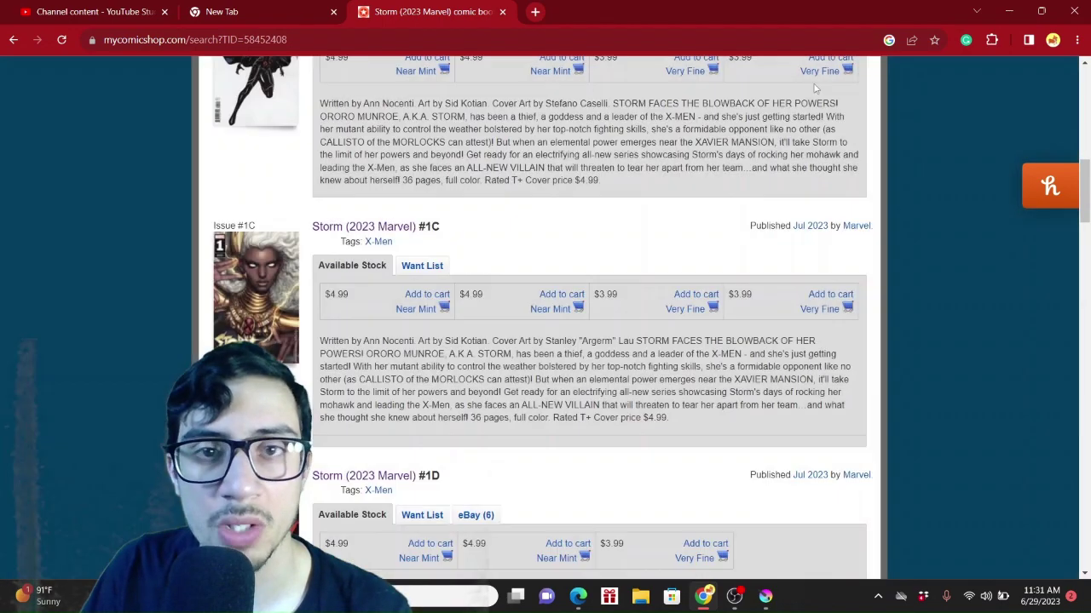
click(1010, 11)
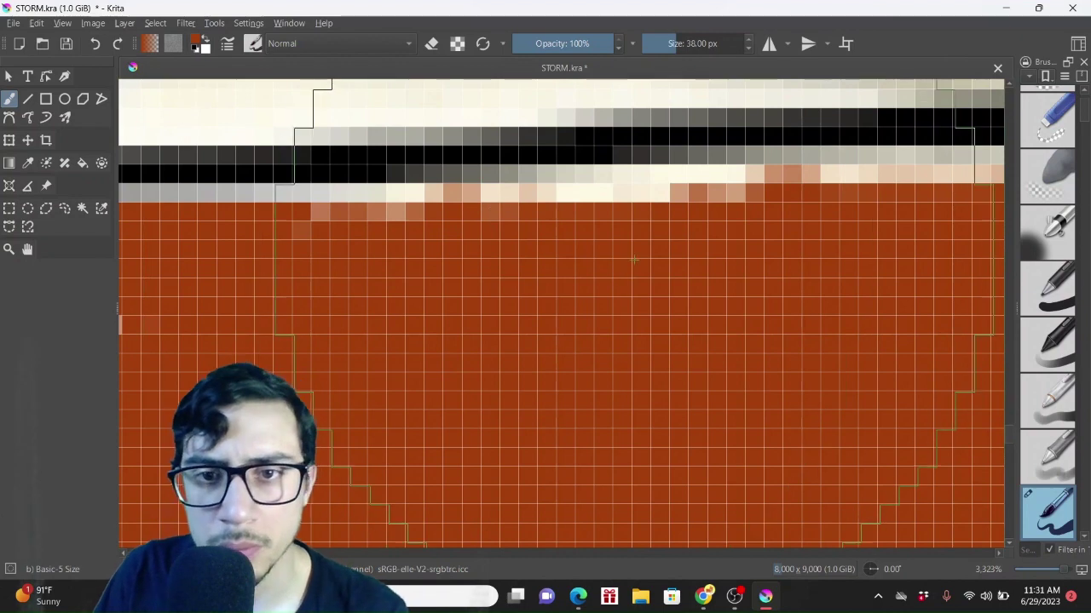
Clear the selection and paint orange over the light pixels and white block at the ground's top
key(ctrl+shift+a)
mouse_move(633, 221)
mouse_down()
mouse_move(433, 226)
mouse_move(399, 238)
mouse_up()
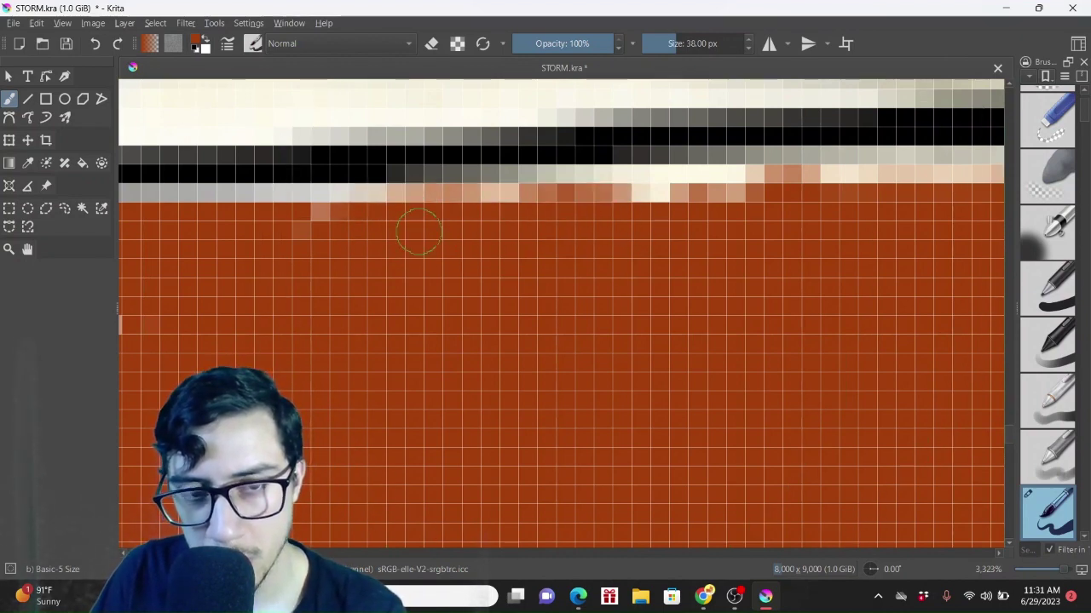
key(ctrl+h)
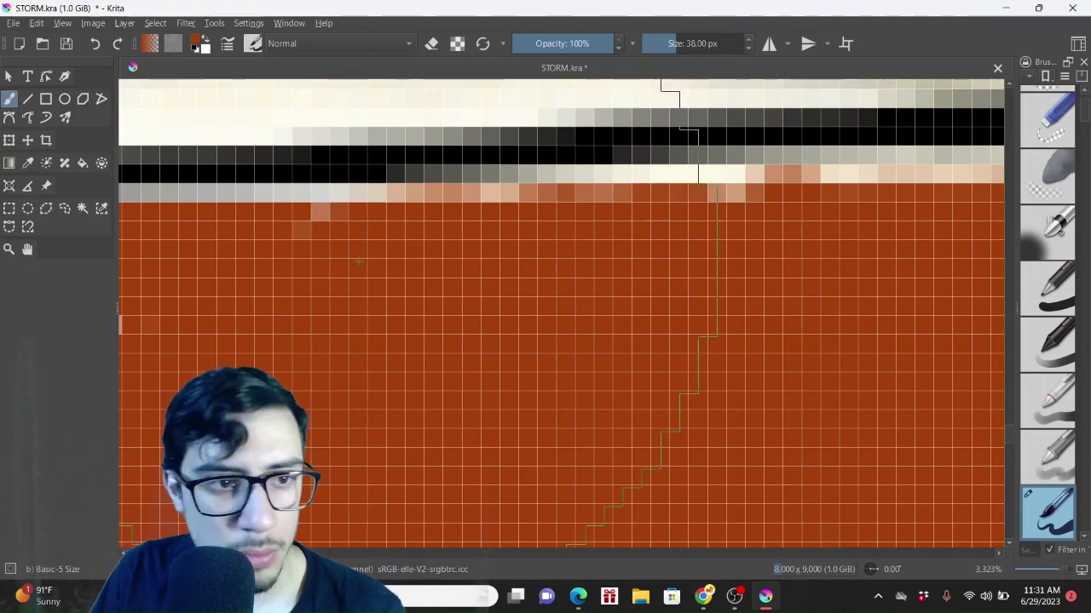
key(ctrl+shift+a)
click(27, 250)
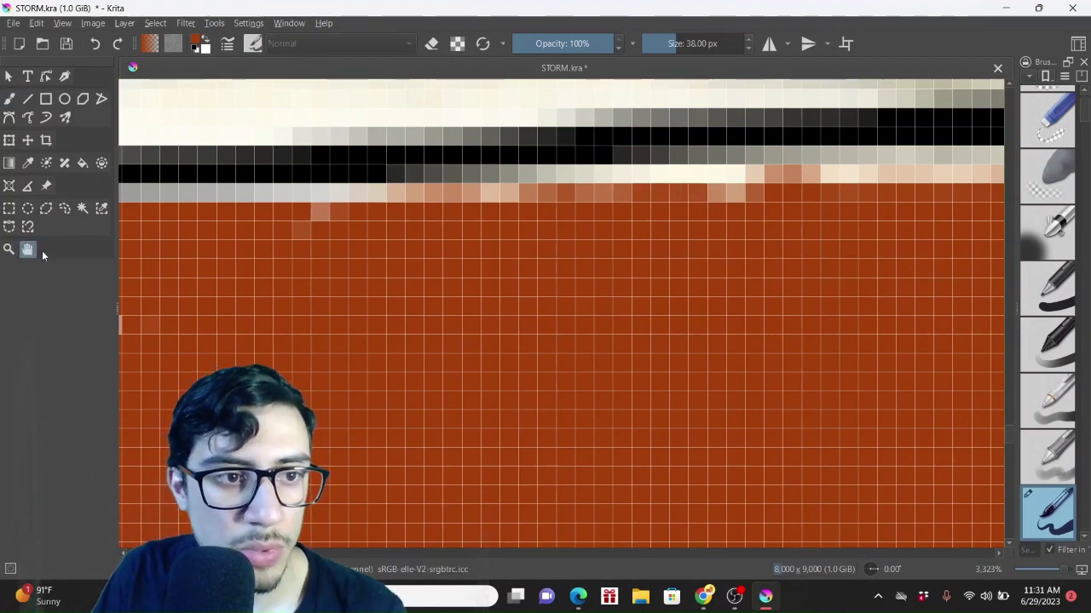
mouse_move(282, 301)
mouse_down()
mouse_move(672, 287)
mouse_move(424, 312)
mouse_move(227, 256)
mouse_up()
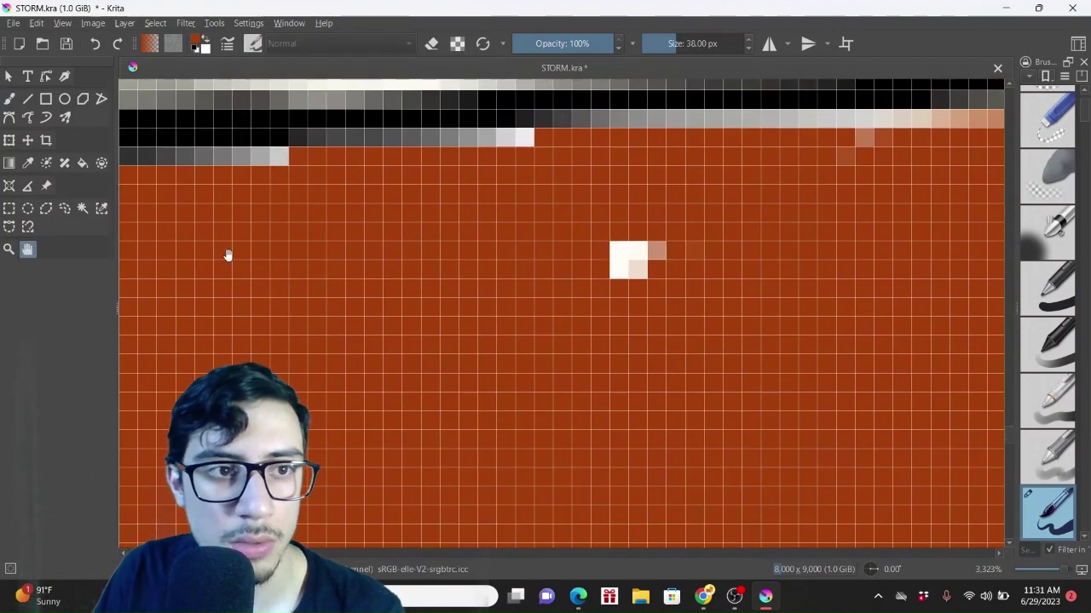
click(22, 103)
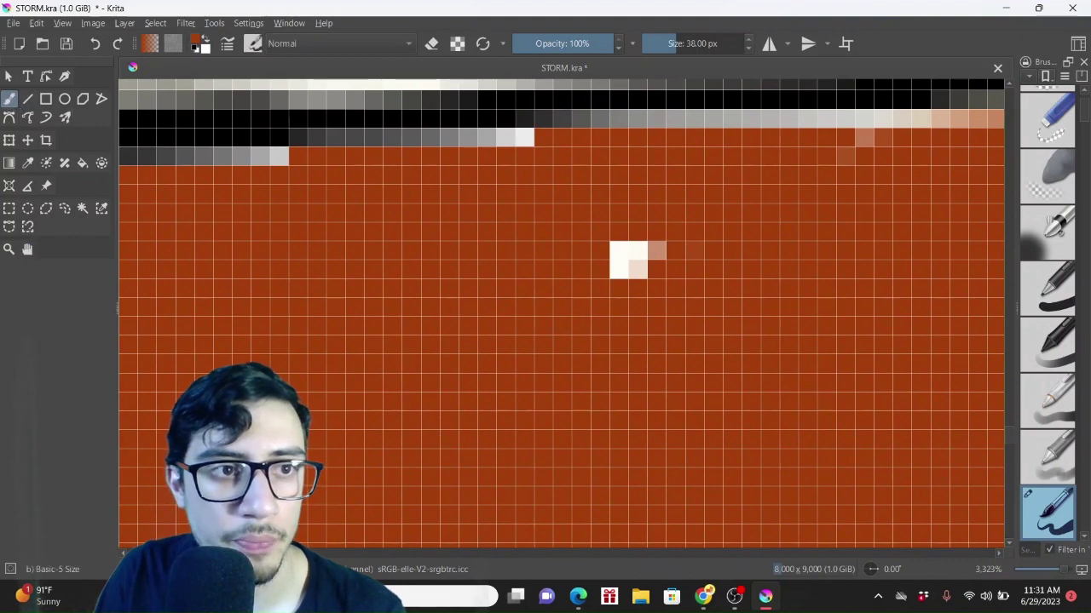
mouse_move(631, 256)
mouse_down()
mouse_move(670, 281)
mouse_move(622, 254)
mouse_up()
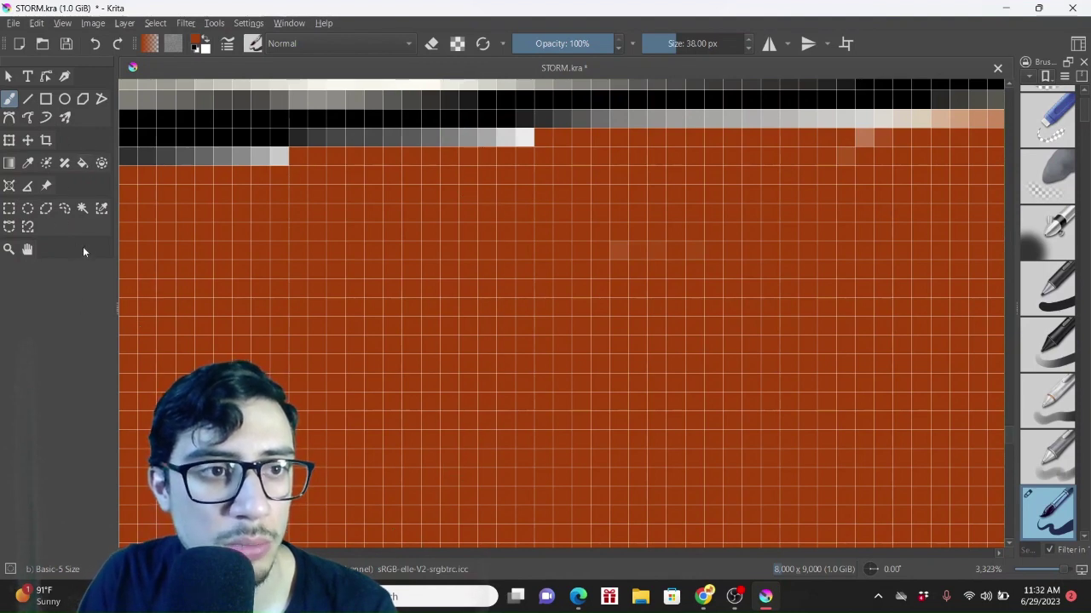
Pan along the grey staircase edge and paint its white and grey cells rust-orange
click(26, 249)
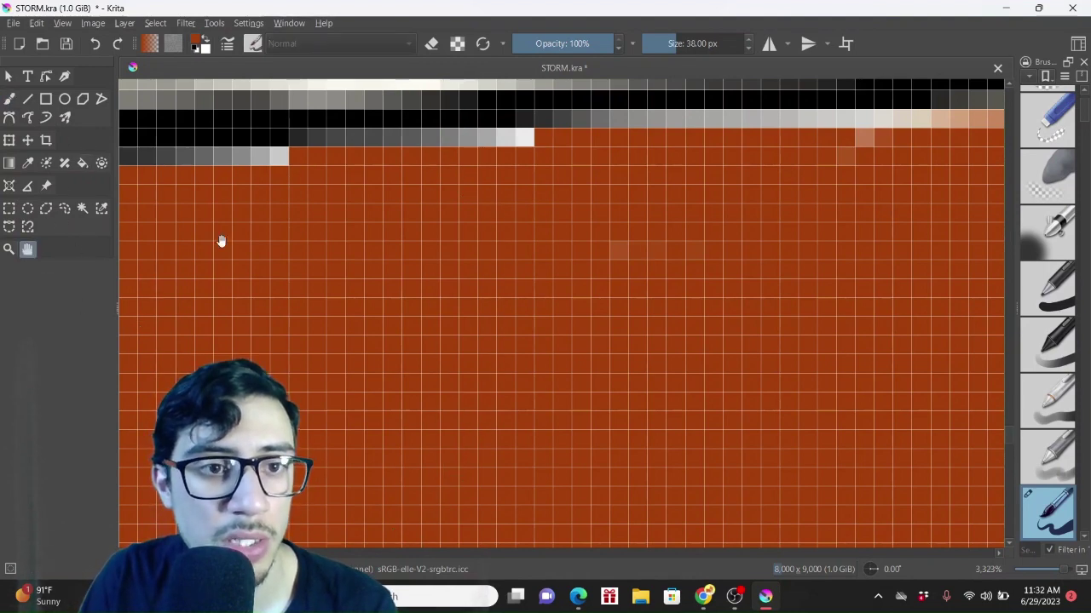
mouse_move(220, 241)
mouse_down()
mouse_move(420, 271)
mouse_move(528, 236)
mouse_up()
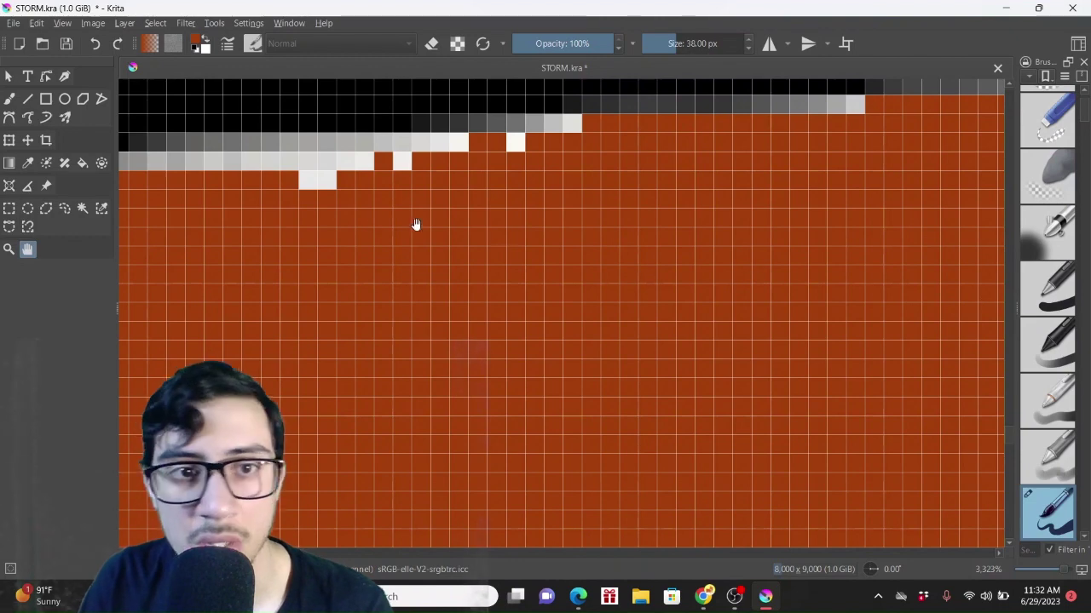
click(7, 100)
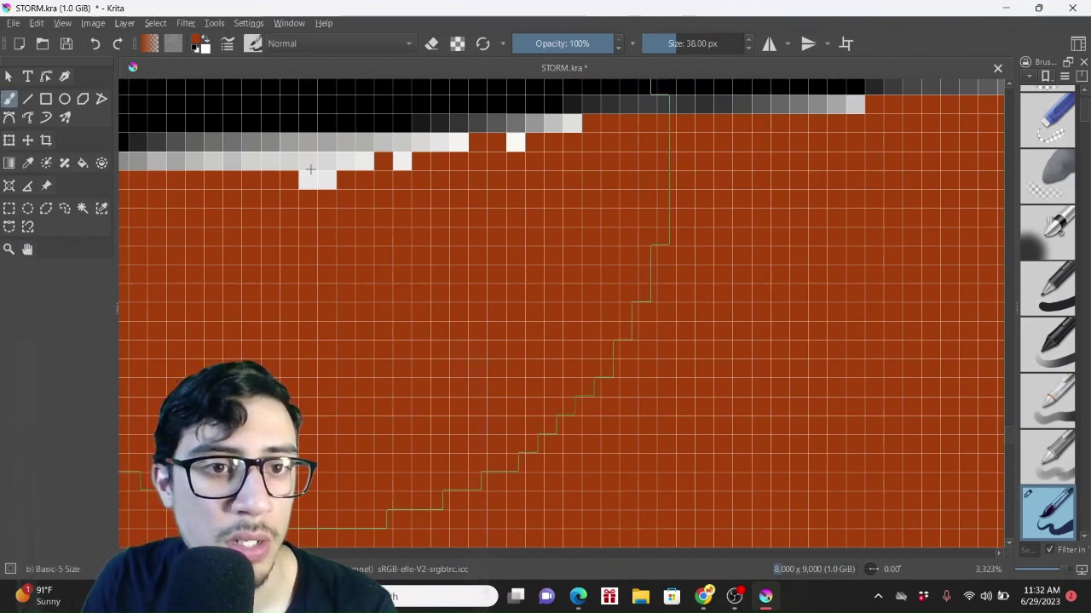
mouse_move(307, 179)
mouse_down()
mouse_move(363, 194)
mouse_move(407, 180)
mouse_up()
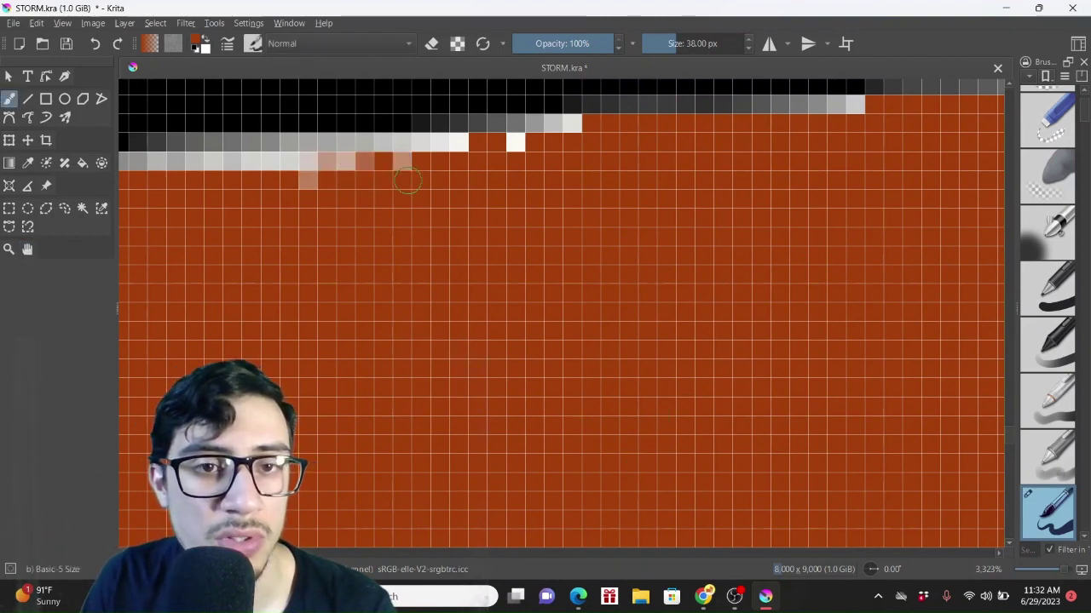
drag(530, 179, 516, 180)
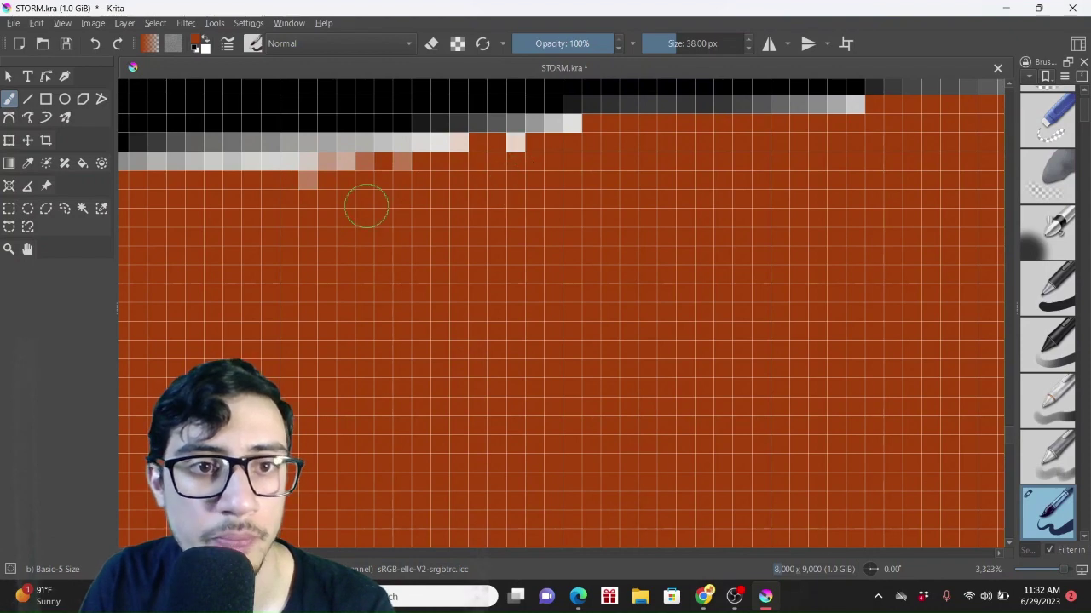
drag(367, 207, 328, 199)
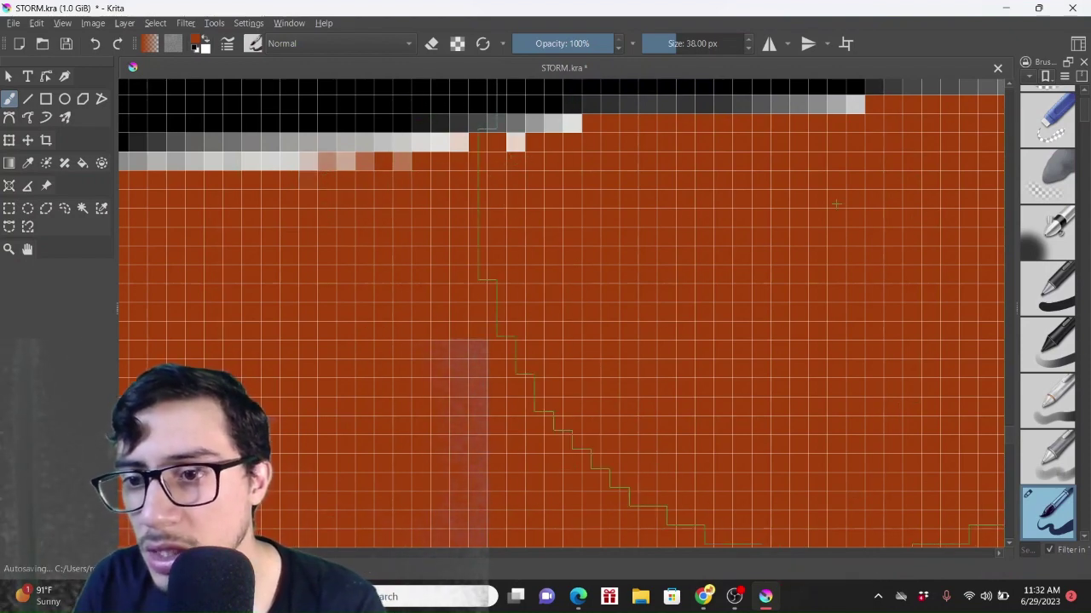
drag(1084, 119, 1083, 150)
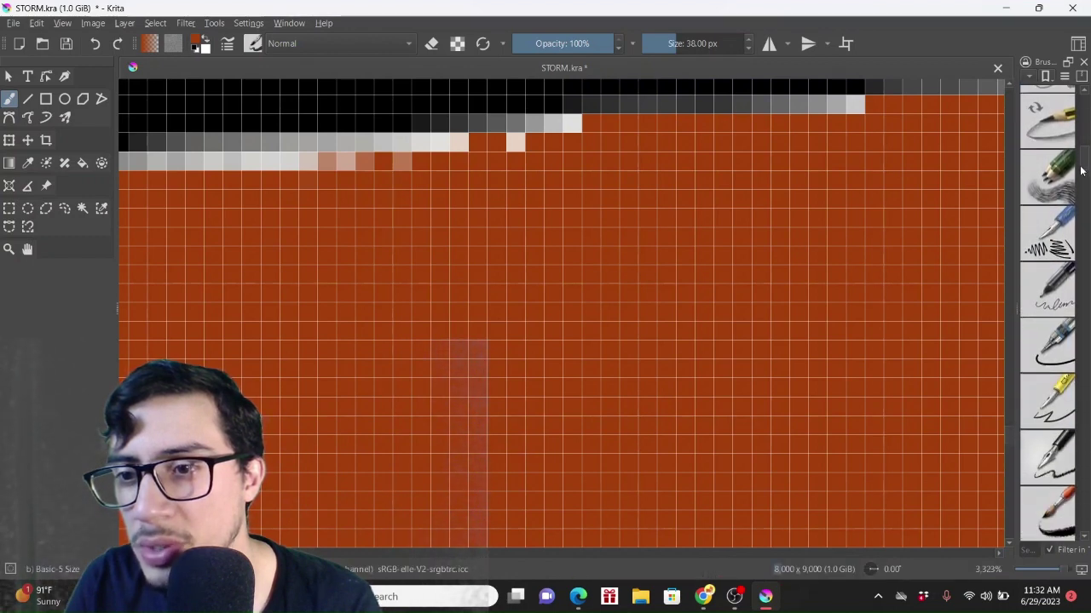
drag(1080, 170, 1014, 343)
scroll(1013, 346, down, 1)
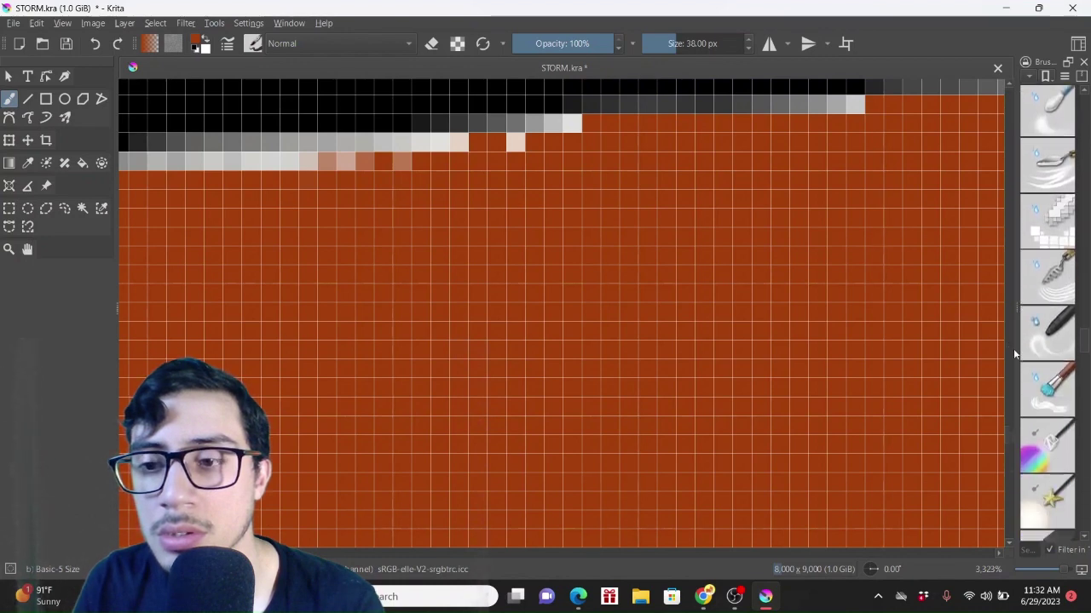
scroll(1013, 350, down, 1)
scroll(1012, 351, down, 1)
scroll(1013, 353, down, 1)
scroll(1012, 352, down, 1)
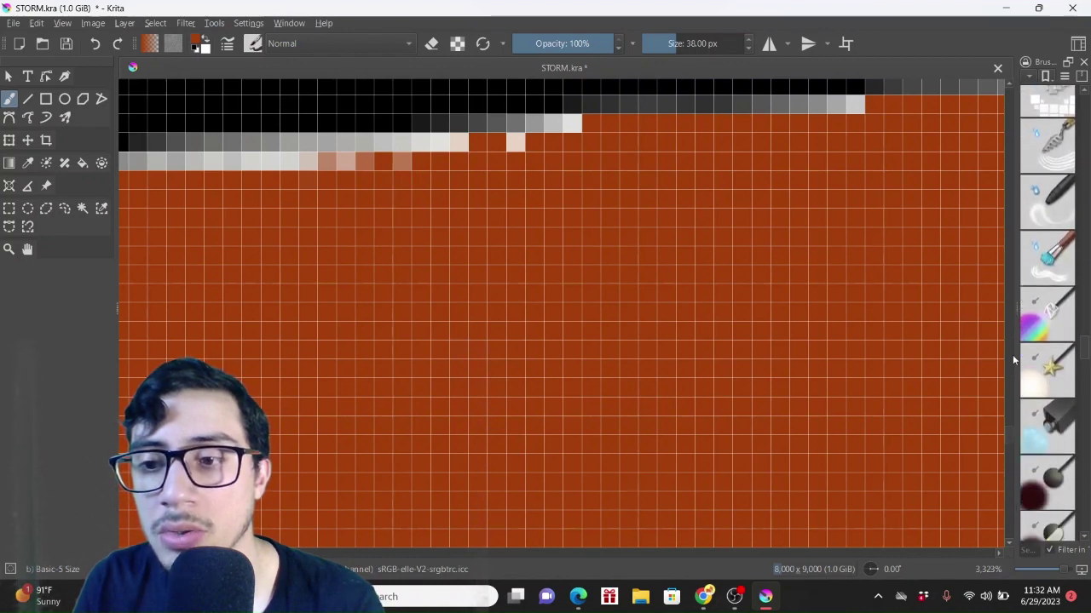
scroll(1012, 354, down, 1)
scroll(1012, 358, down, 1)
scroll(1011, 361, down, 1)
scroll(1012, 369, down, 1)
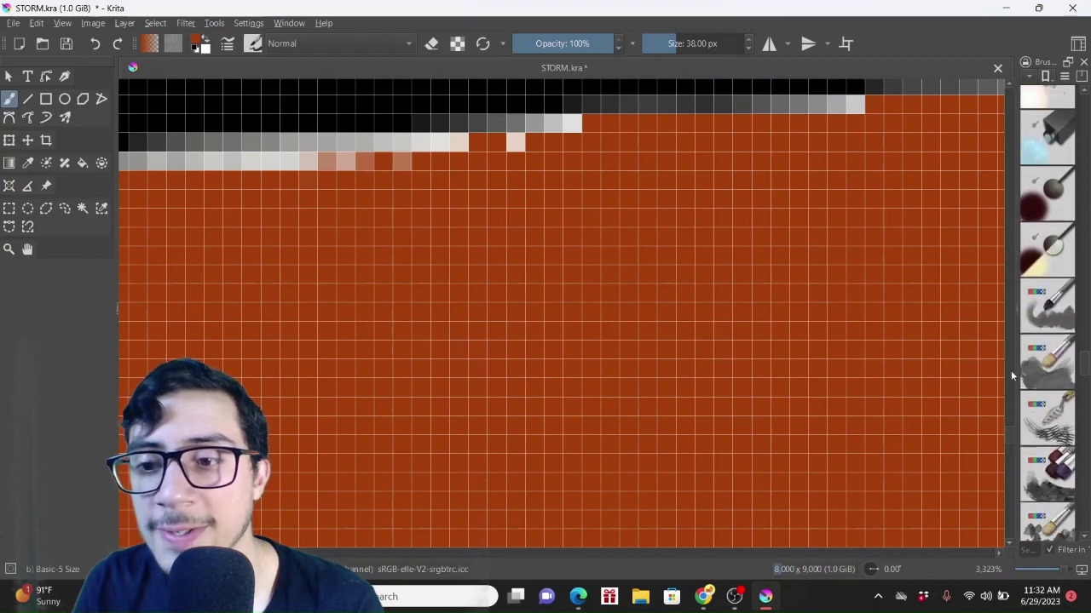
scroll(1012, 375, down, 1)
scroll(1011, 383, down, 1)
scroll(1011, 382, down, 1)
scroll(1008, 380, down, 1)
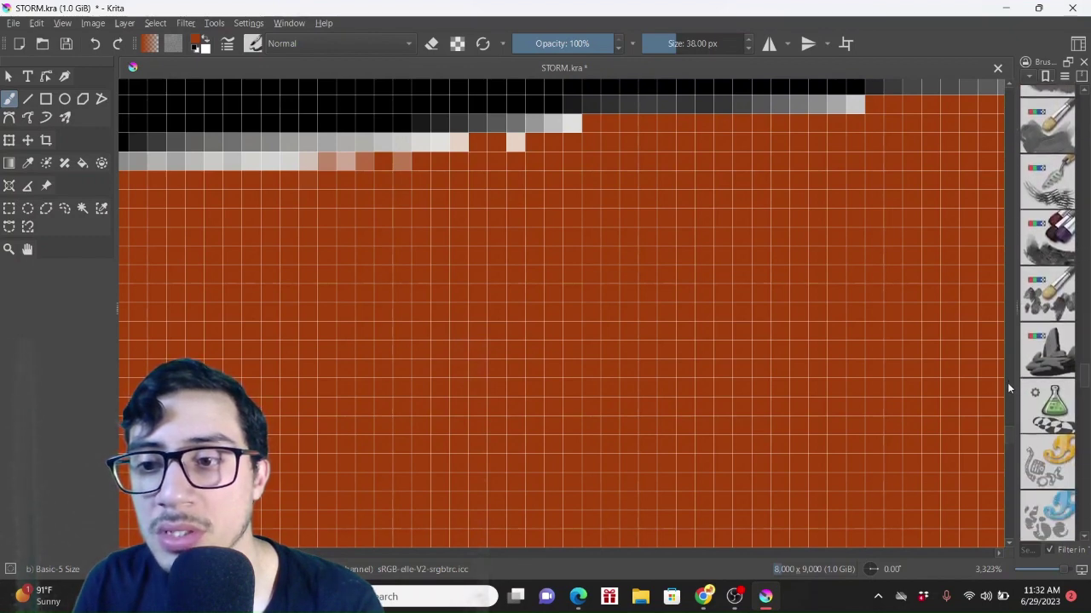
scroll(1007, 384, down, 1)
scroll(1005, 386, down, 1)
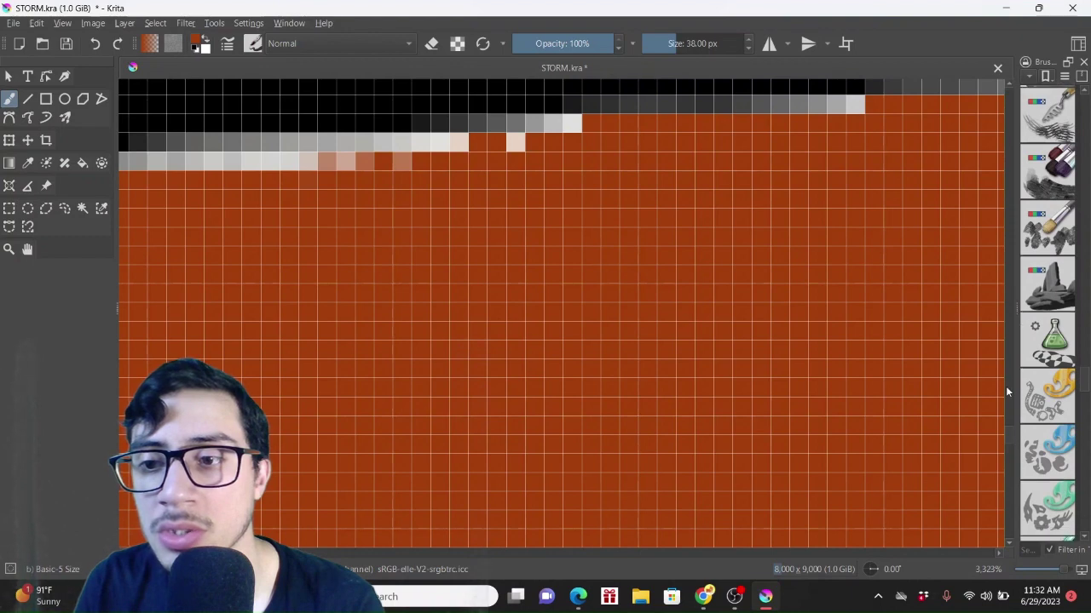
scroll(1005, 388, down, 1)
scroll(1004, 391, down, 1)
scroll(1000, 395, down, 1)
scroll(997, 399, down, 2)
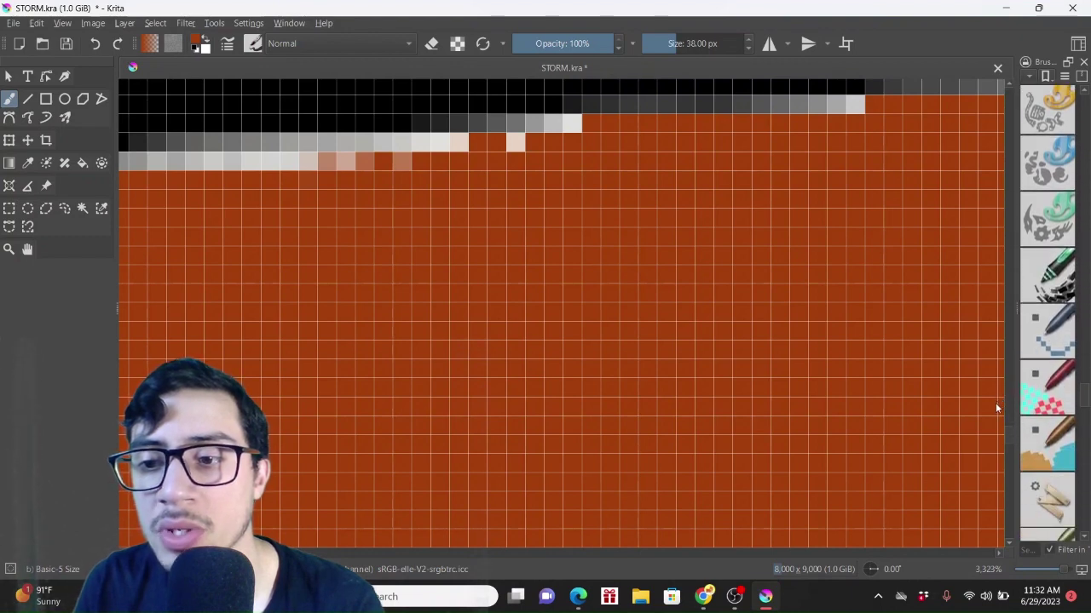
scroll(994, 404, down, 2)
scroll(992, 410, down, 2)
scroll(990, 415, down, 1)
scroll(991, 421, down, 2)
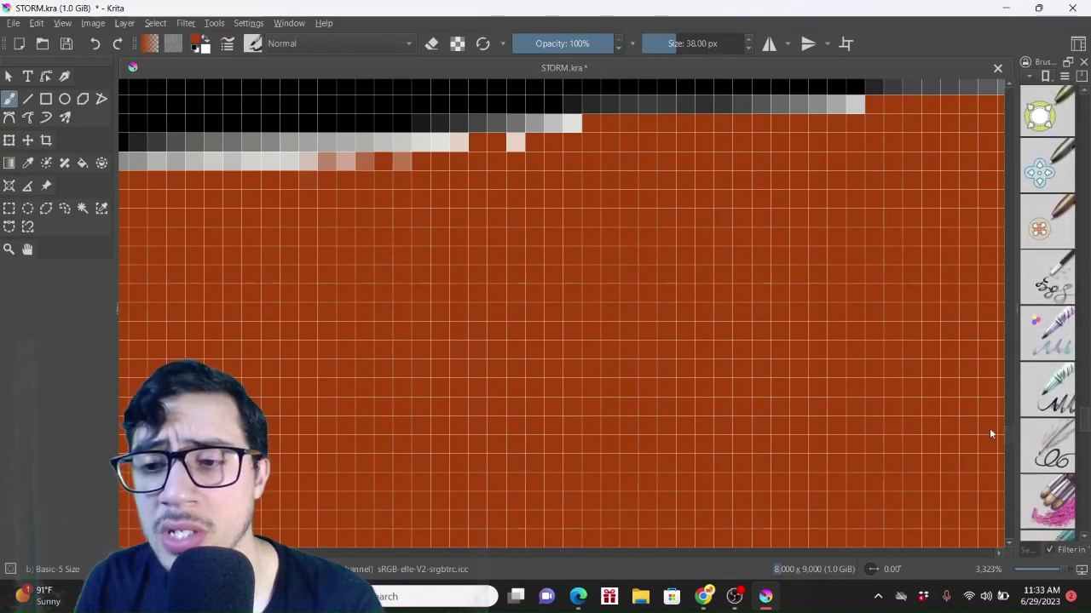
scroll(990, 432, down, 2)
scroll(989, 445, down, 2)
scroll(988, 452, down, 2)
scroll(988, 460, down, 2)
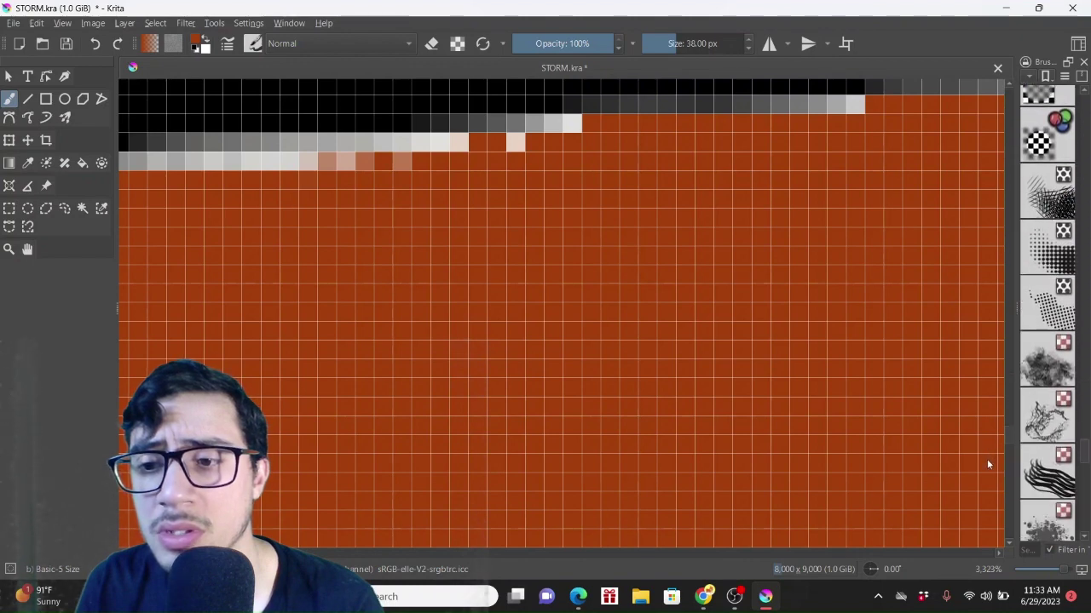
scroll(988, 464, down, 2)
scroll(987, 475, down, 2)
scroll(988, 482, down, 2)
scroll(988, 494, down, 2)
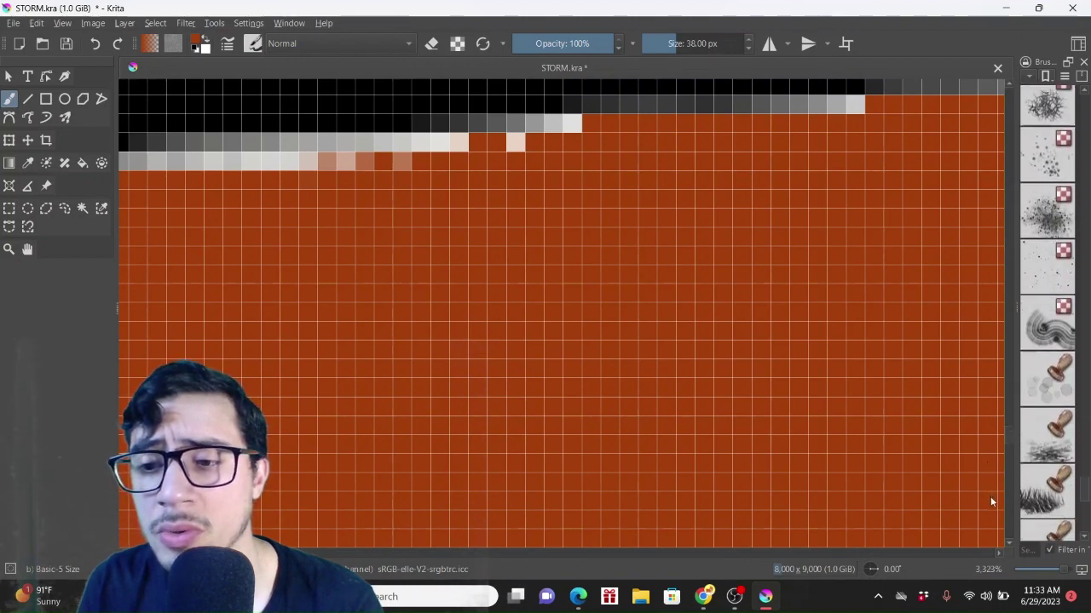
scroll(990, 499, down, 2)
scroll(990, 504, down, 2)
scroll(989, 516, down, 2)
scroll(988, 519, up, 2)
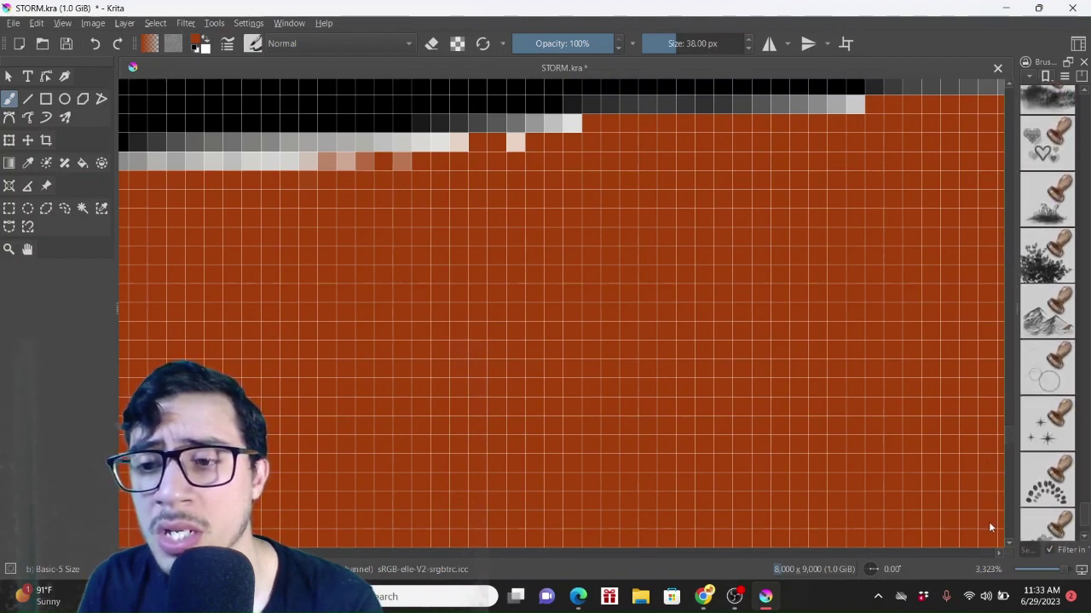
scroll(988, 521, up, 2)
scroll(988, 524, up, 2)
scroll(996, 502, up, 2)
drag(1083, 482, 1082, 93)
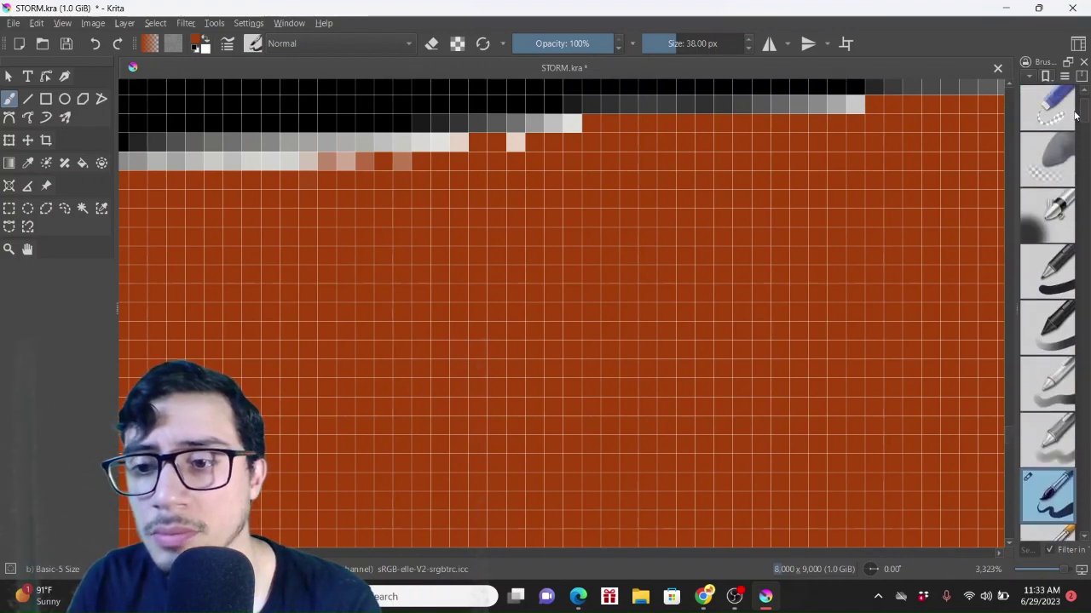
Tint the pale fringe pixels under the outline rust-orange and zoom out to 400%
drag(293, 177, 256, 175)
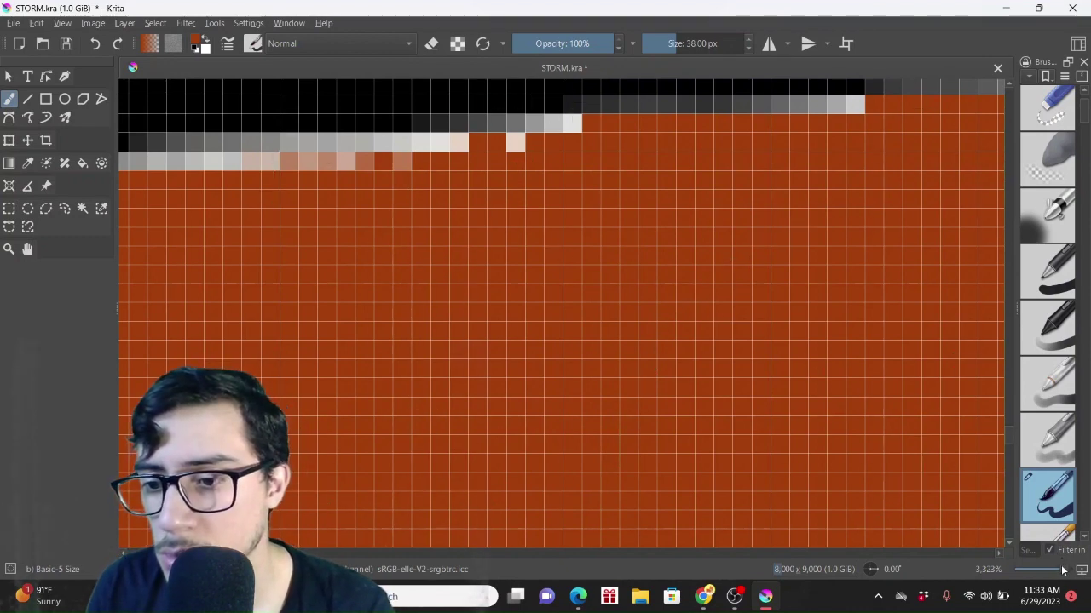
drag(1062, 569, 1041, 571)
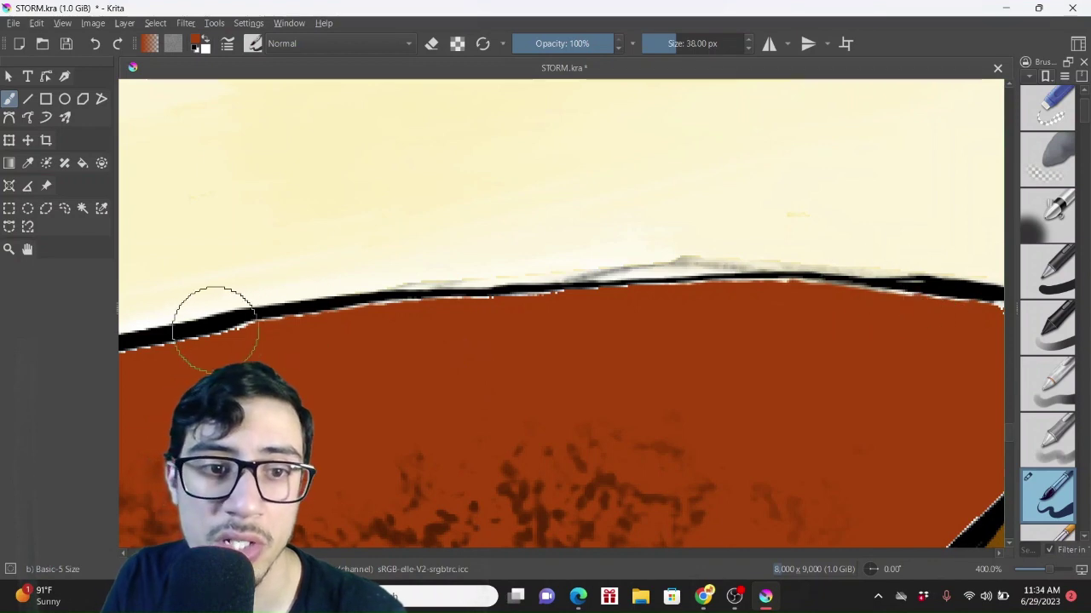
Paint a brush stroke along the black outline to even out the ground's upper edge
mouse_move(232, 323)
mouse_down()
mouse_move(241, 331)
mouse_move(227, 316)
mouse_up()
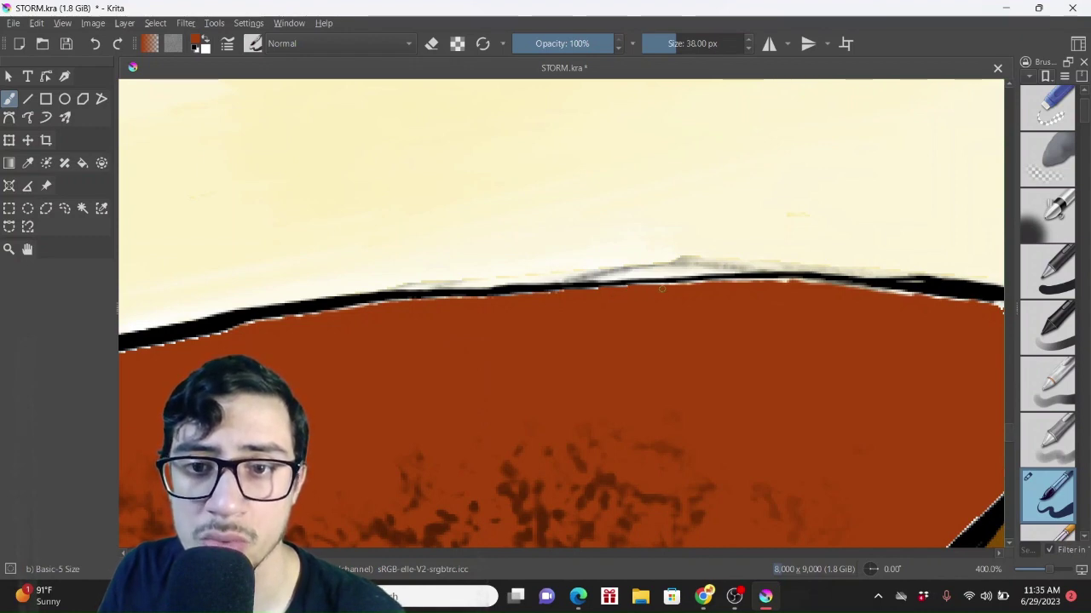
Paint rust-orange over the white specks at the outline's corner
click(27, 249)
drag(650, 335, 429, 321)
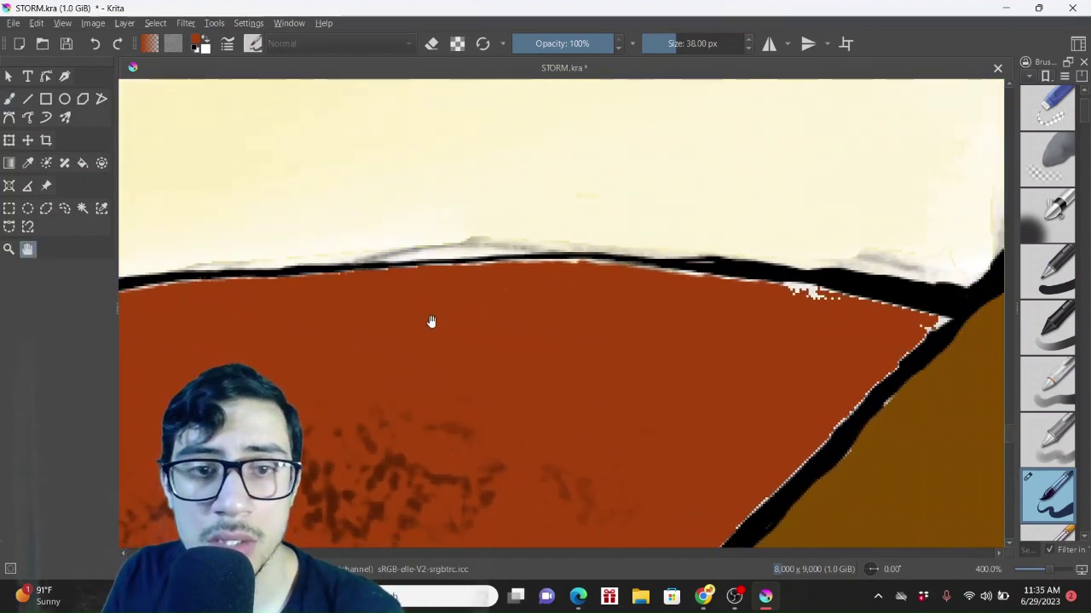
click(9, 100)
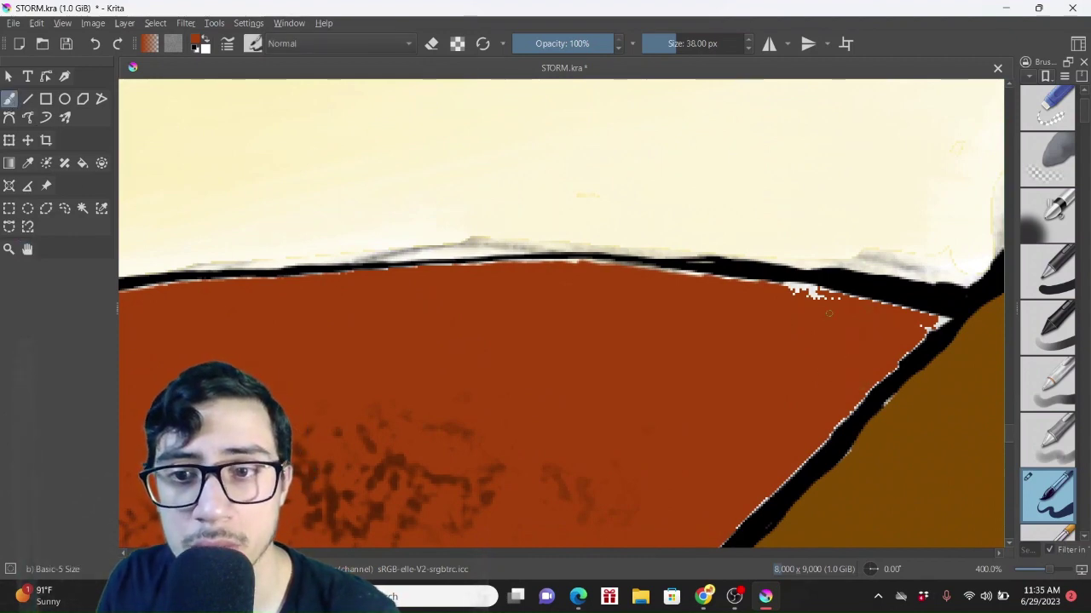
drag(812, 296, 806, 294)
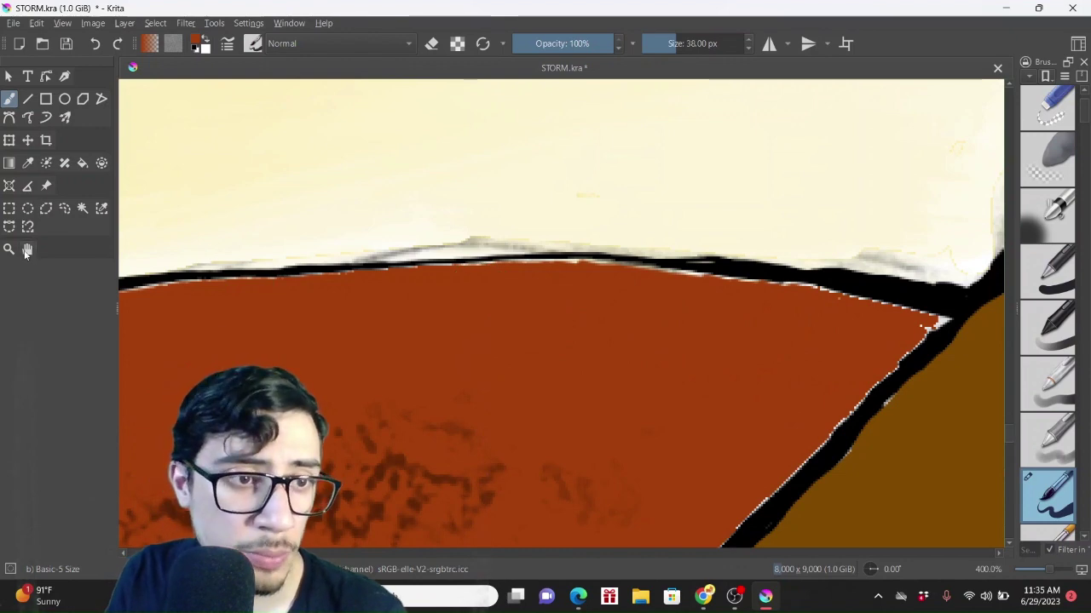
Paint rust-orange over the white gap under the steeper part of the outline
click(28, 249)
drag(375, 311, 515, 295)
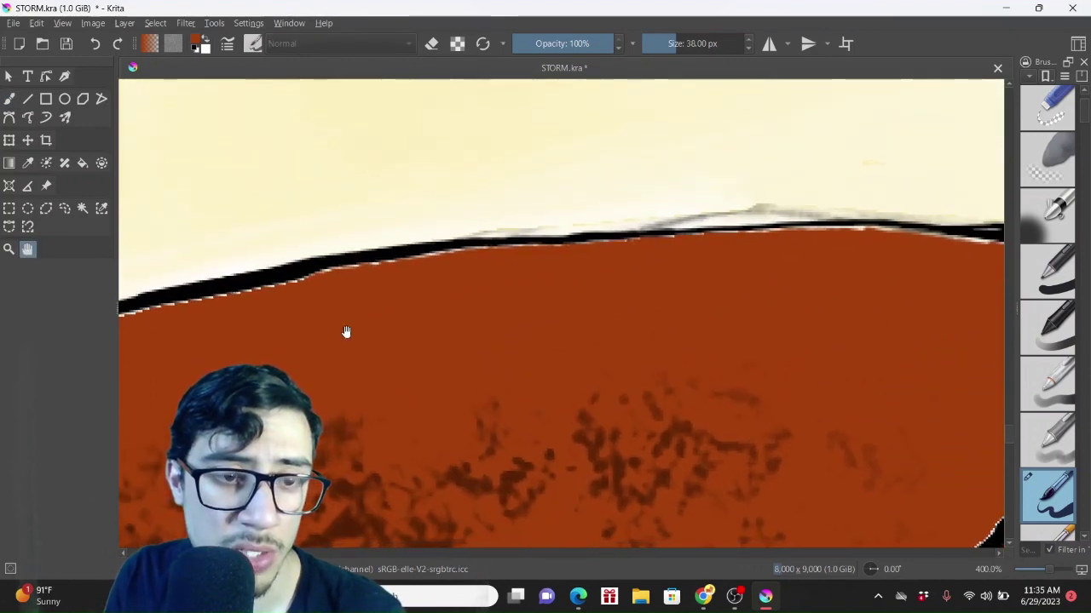
drag(346, 329, 447, 307)
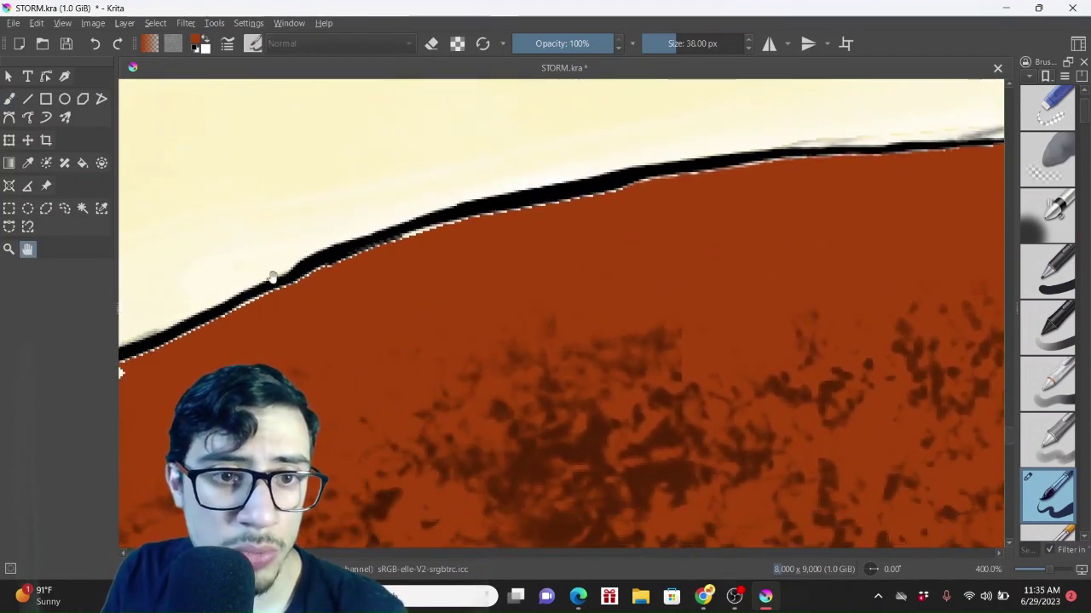
drag(273, 323, 463, 276)
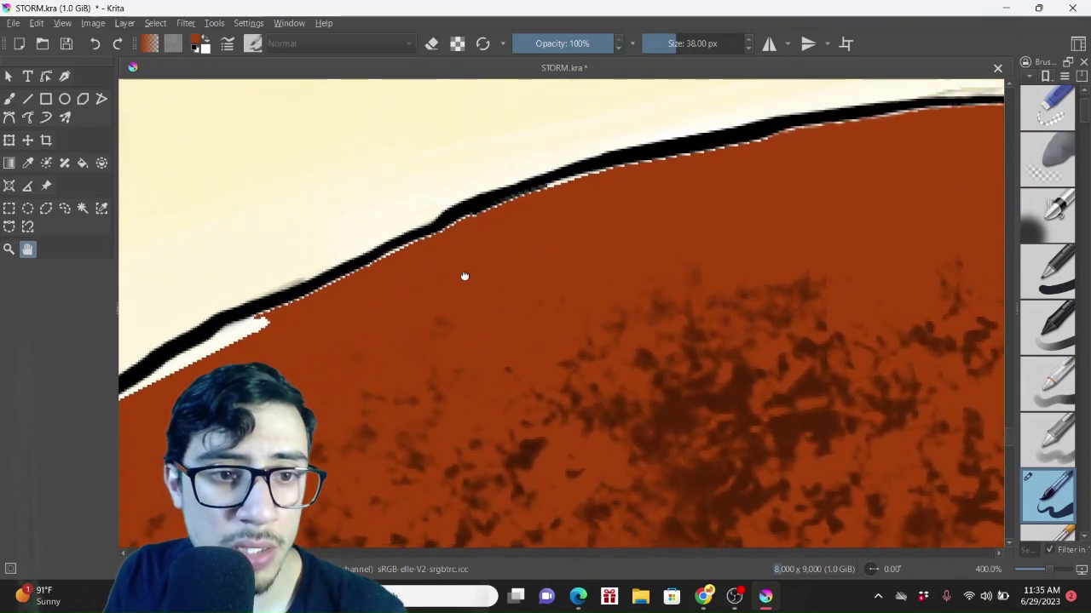
drag(307, 306, 366, 294)
drag(312, 356, 401, 284)
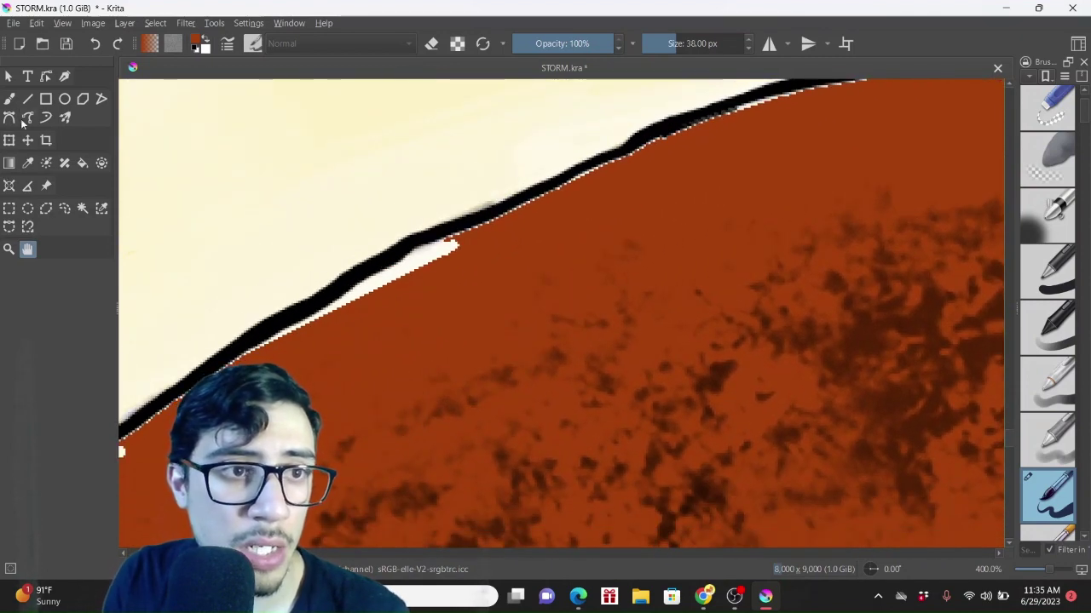
click(10, 100)
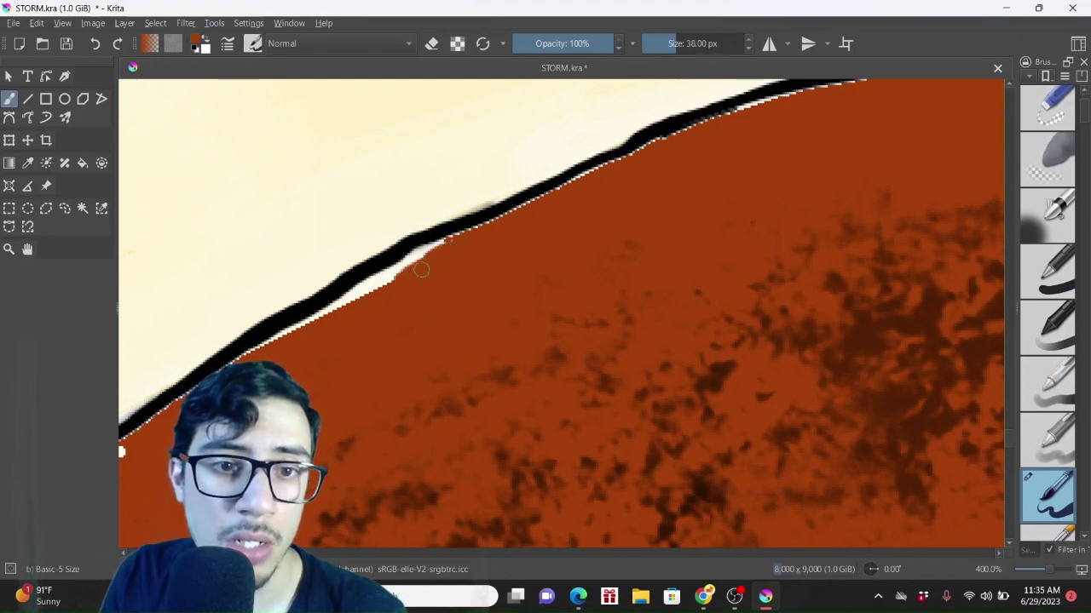
drag(404, 279, 397, 281)
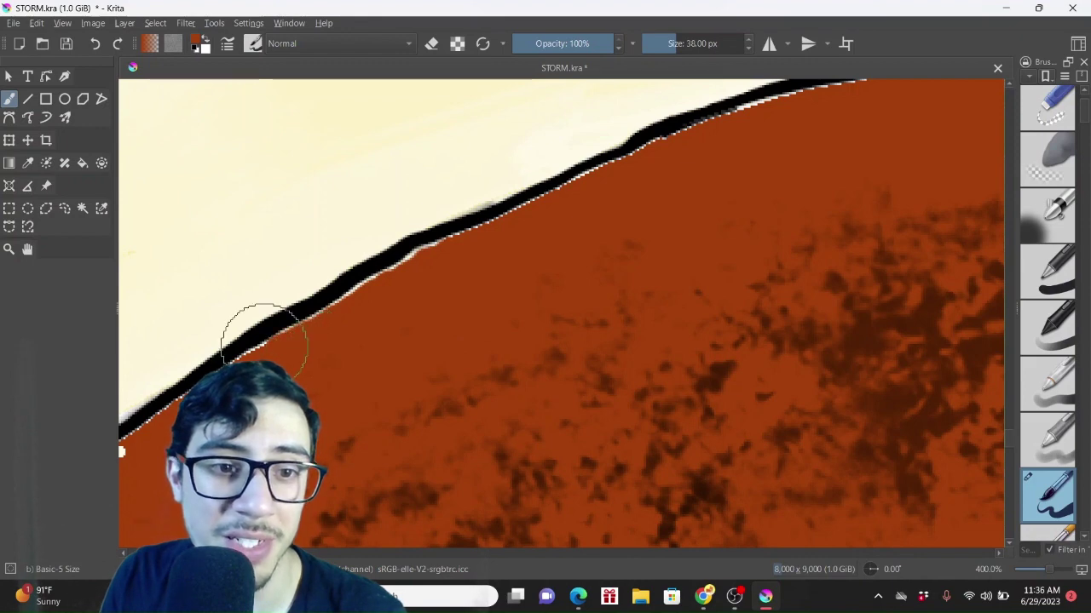
Cover the white fringe under the outline and extend the black line to the canvas's left edge
drag(451, 247, 338, 318)
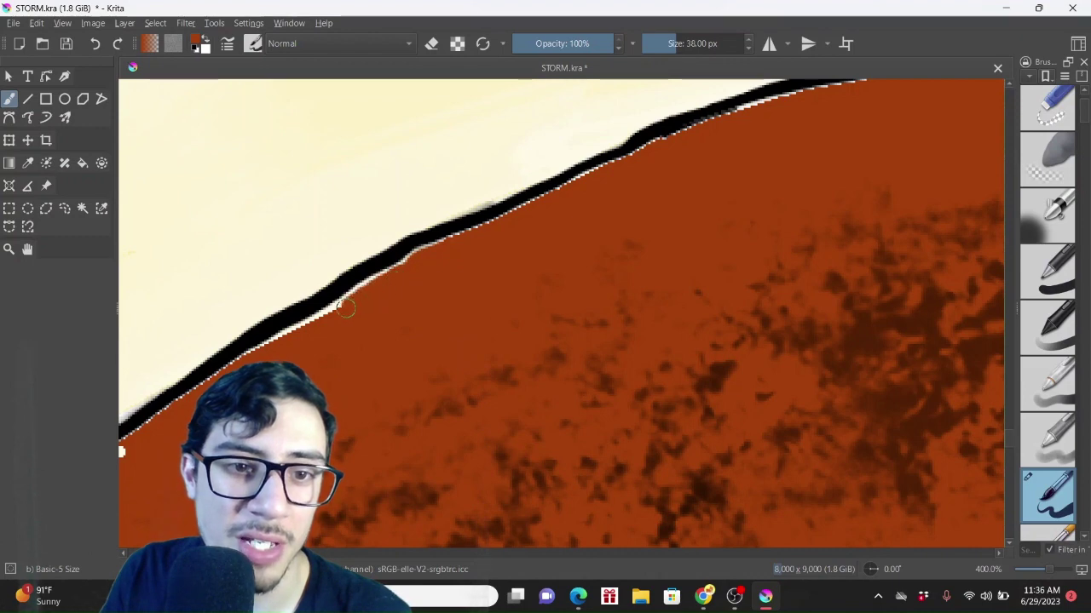
mouse_move(316, 304)
mouse_down()
mouse_move(360, 319)
mouse_move(430, 271)
mouse_up()
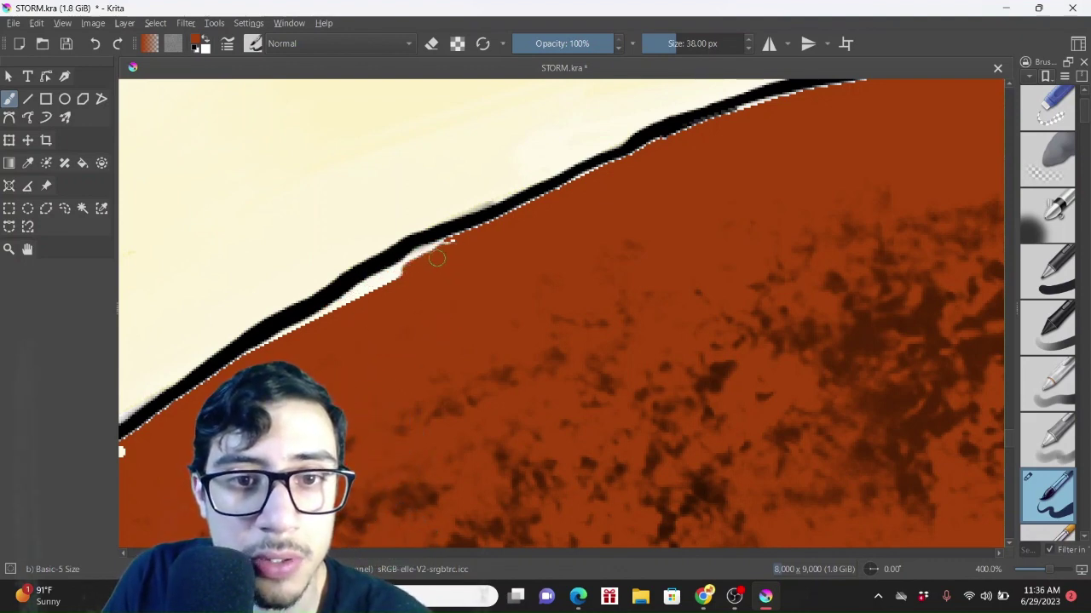
mouse_move(394, 283)
mouse_down()
mouse_move(357, 304)
mouse_move(432, 256)
mouse_up()
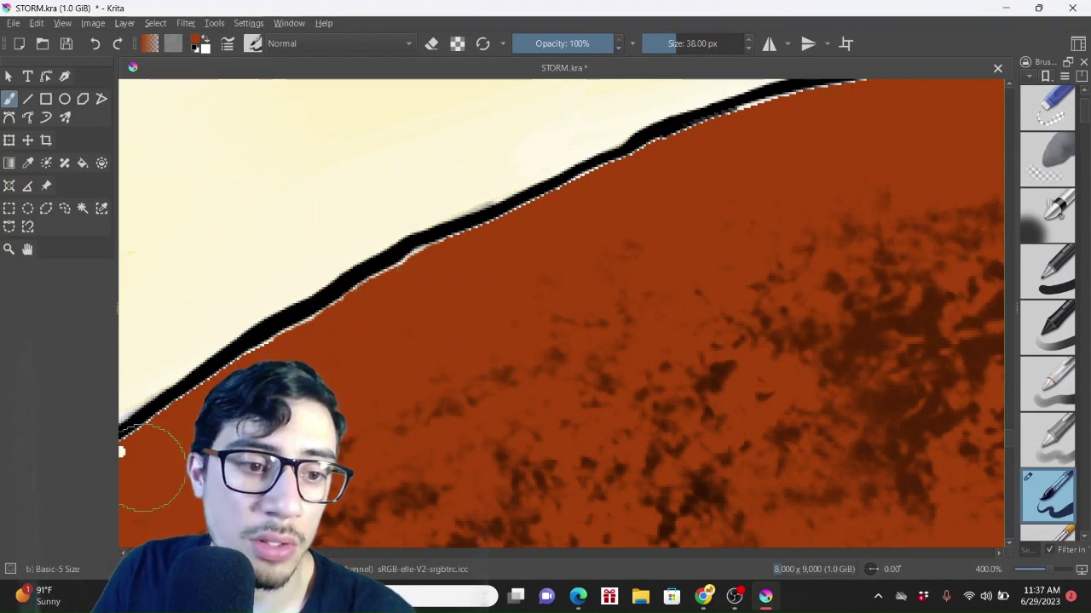
drag(135, 426, 121, 439)
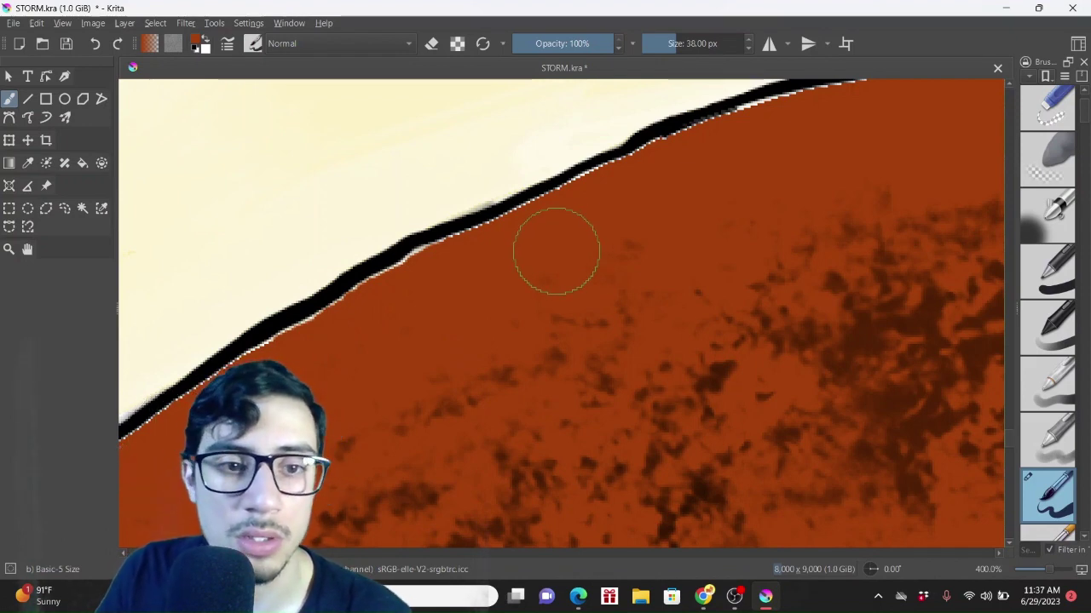
Zoom to pixel level on the red and brown corner where the outlines meet
click(28, 248)
drag(540, 270, 316, 357)
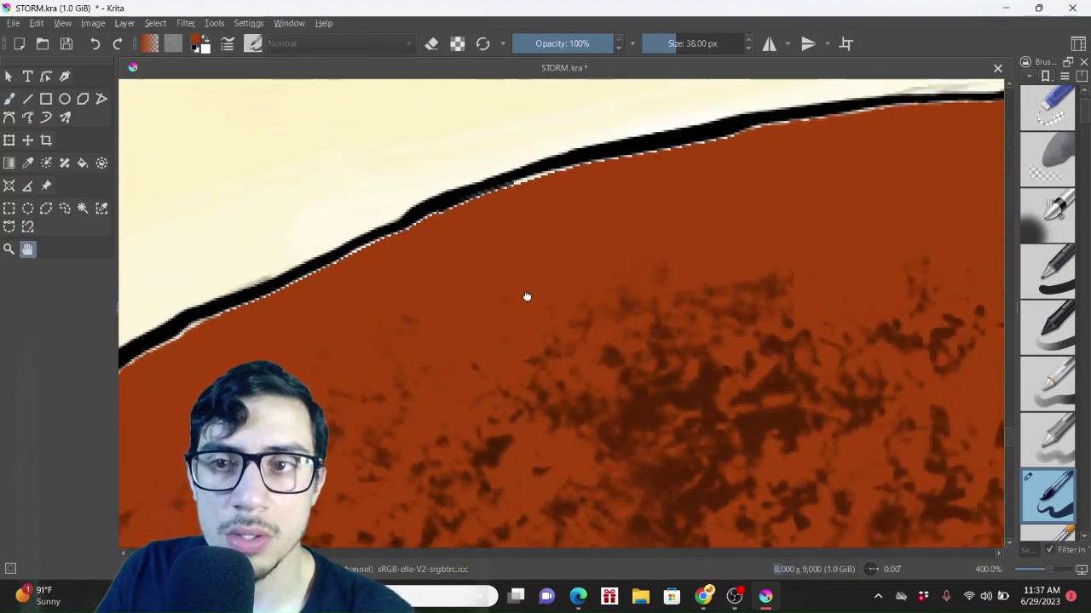
mouse_move(526, 297)
mouse_down()
mouse_move(585, 304)
mouse_move(452, 256)
mouse_move(381, 349)
mouse_move(375, 314)
mouse_move(360, 316)
mouse_up()
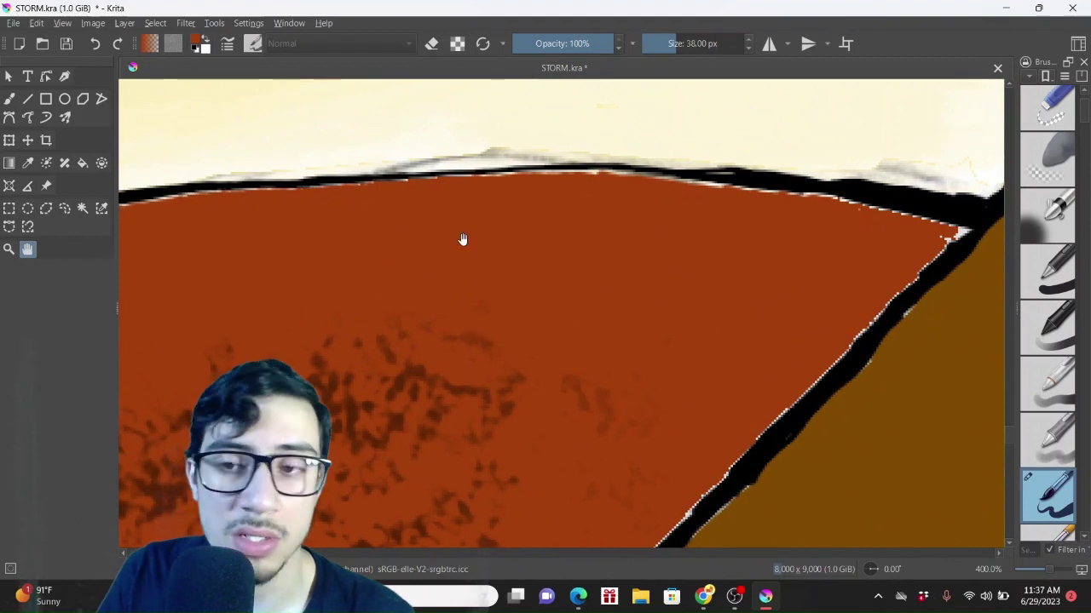
drag(463, 240, 383, 315)
drag(628, 317, 468, 328)
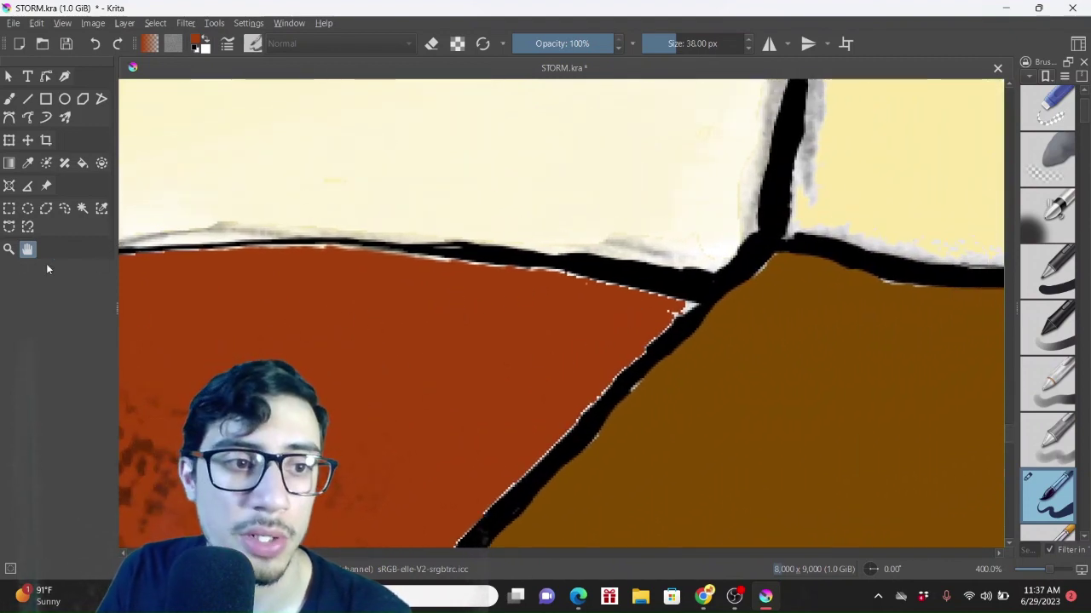
click(8, 248)
click(685, 315)
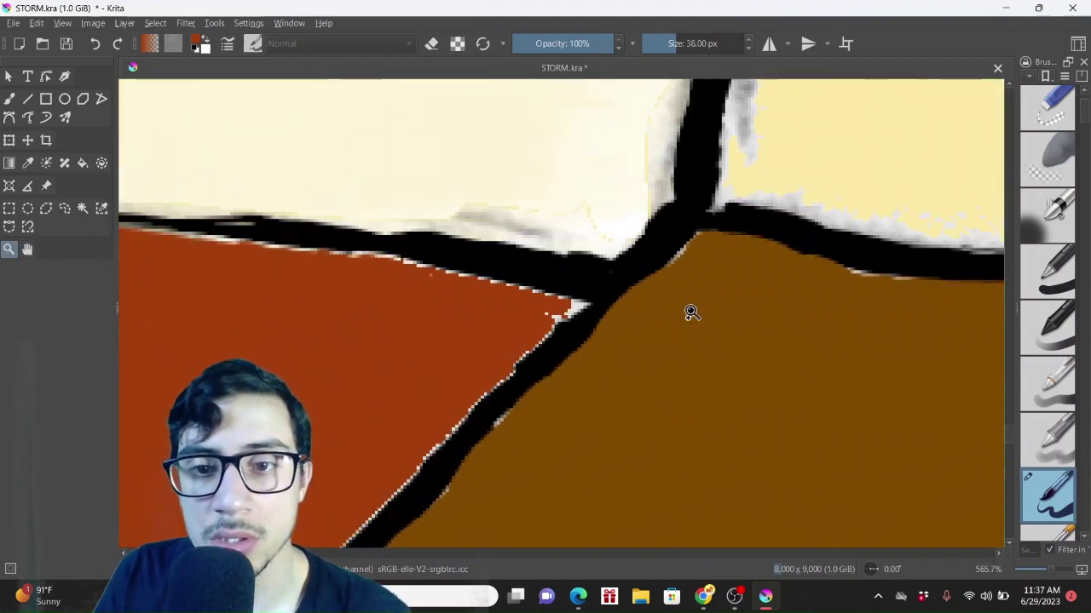
click(576, 321)
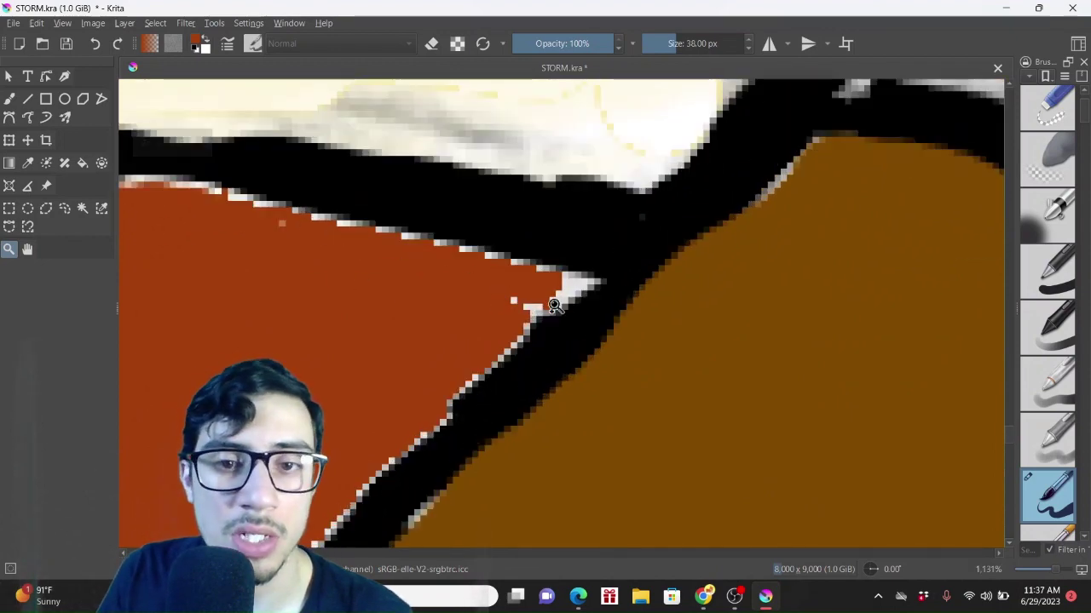
click(556, 305)
click(559, 312)
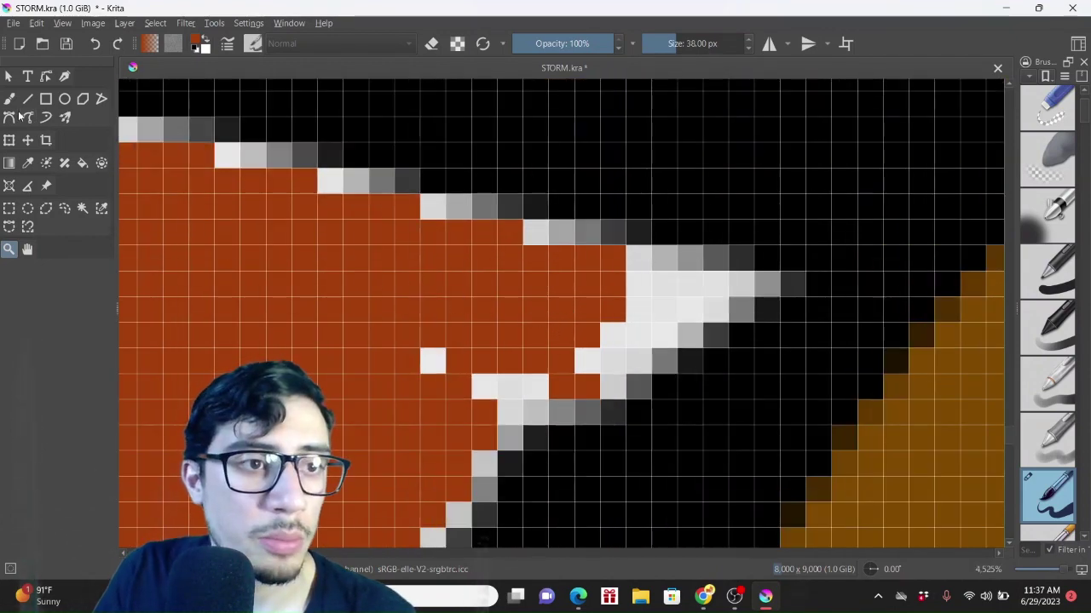
Shrink the brush to about 15 px and paint the stray light pixels rust orange
click(9, 99)
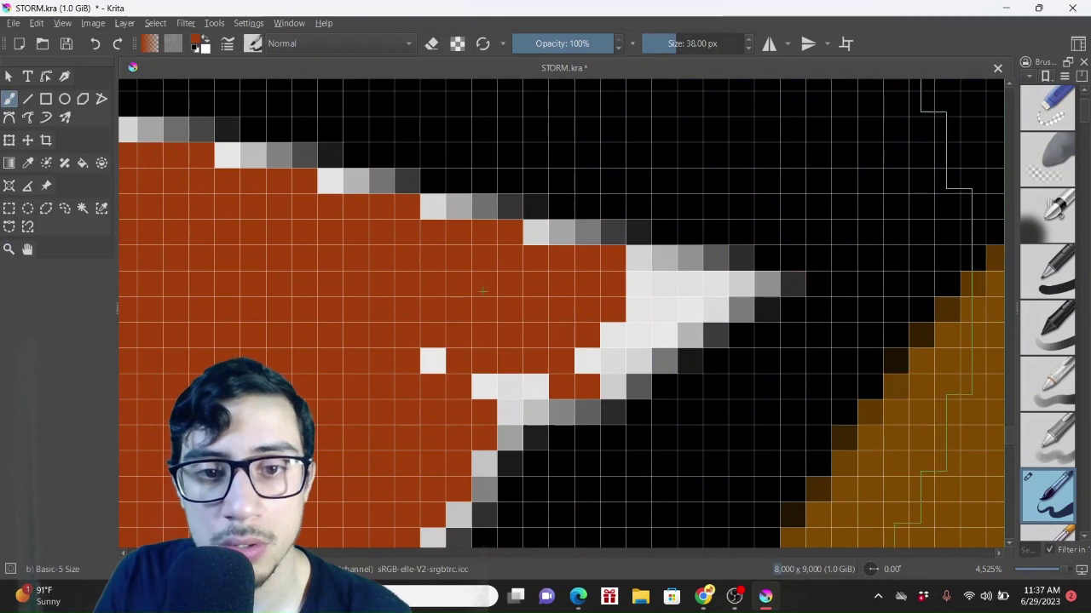
key(bracketleft)
key(bracketleft)
key(bracketleft)
key(bracketleft)
key(bracketleft)
key(bracketleft)
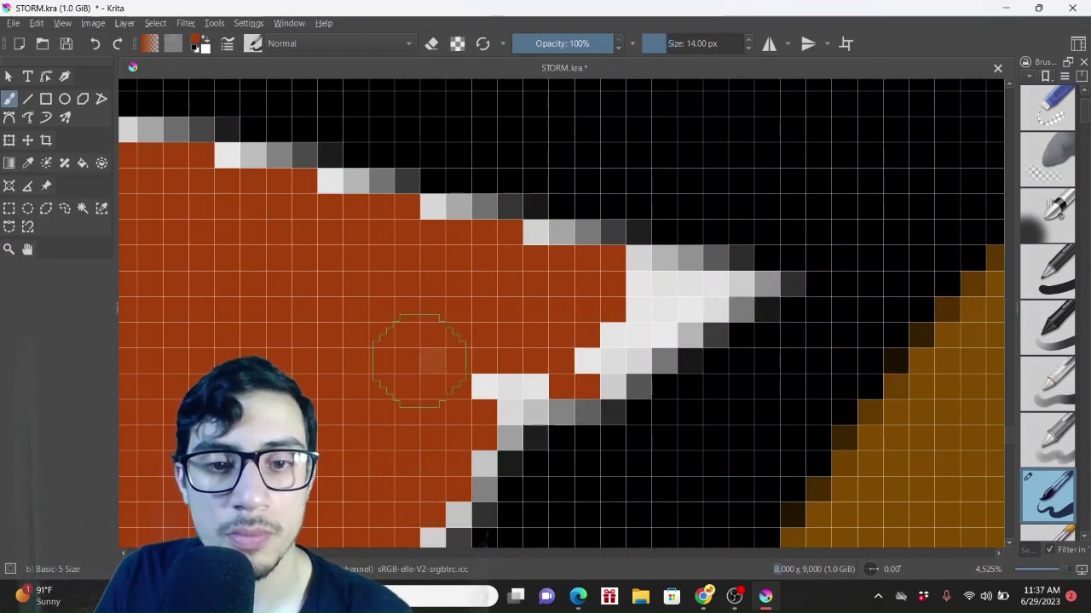
mouse_move(430, 358)
mouse_down()
mouse_move(457, 388)
mouse_move(592, 361)
mouse_move(674, 304)
mouse_up()
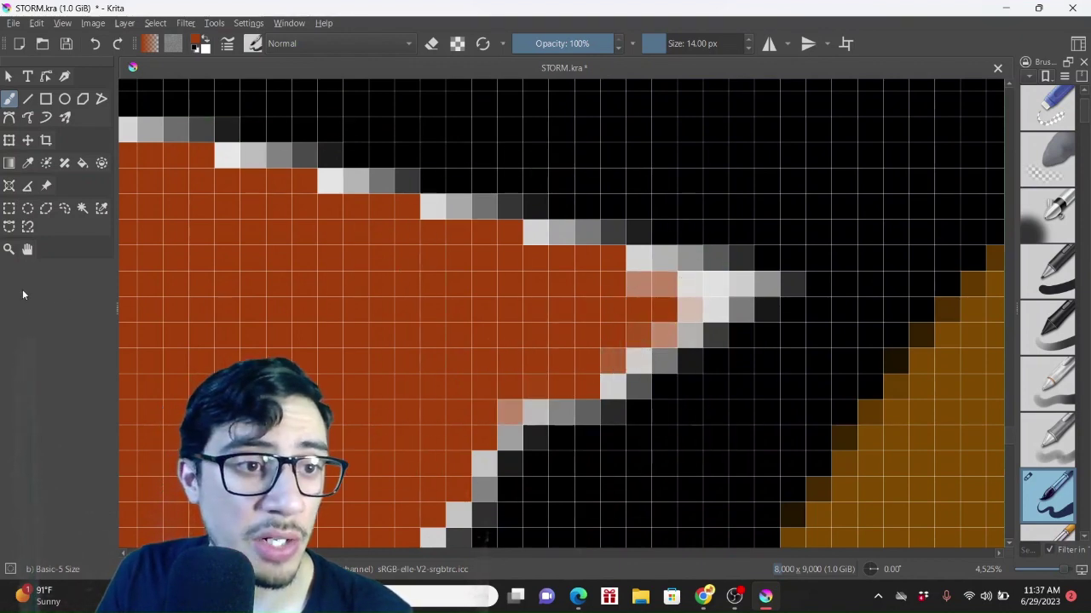
Paint the light grey pixels on the next stretch of edge orange
click(27, 250)
mouse_move(338, 313)
mouse_down()
mouse_move(433, 316)
mouse_move(468, 330)
mouse_move(158, 304)
mouse_move(429, 358)
mouse_up()
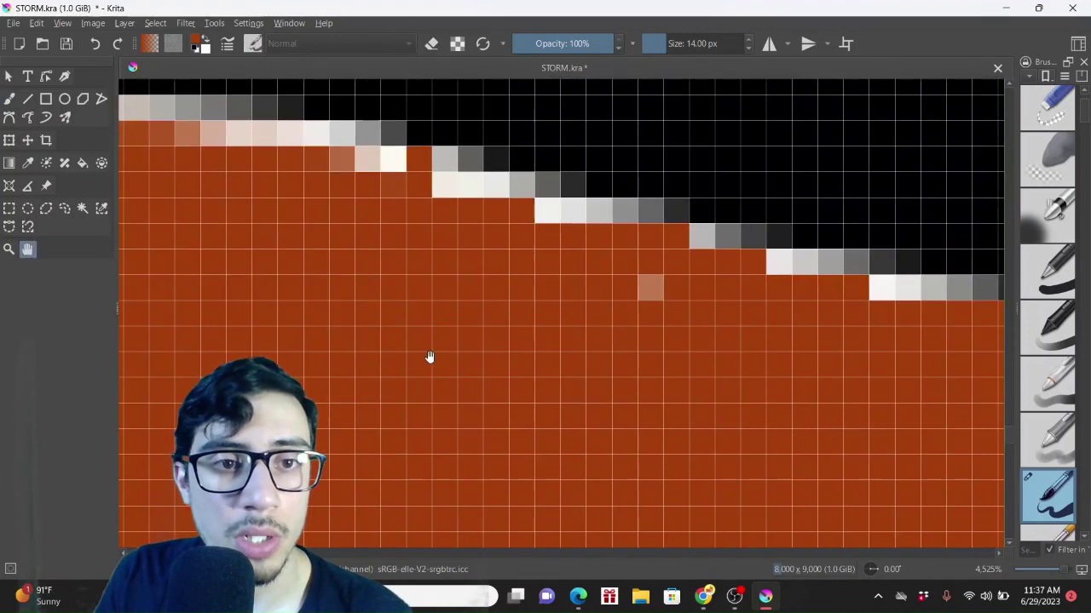
drag(211, 305, 285, 316)
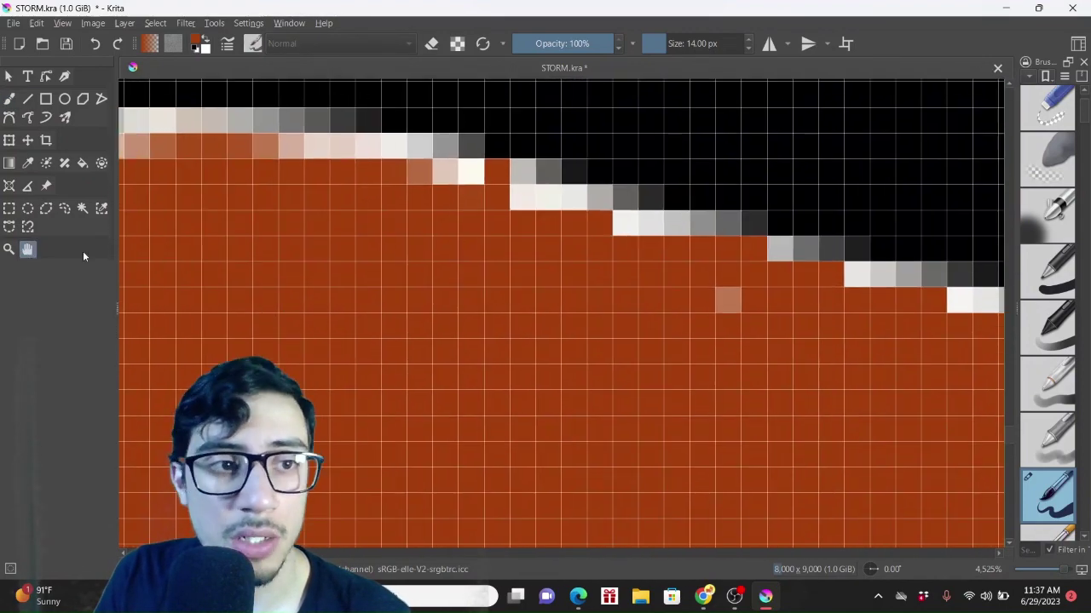
click(9, 100)
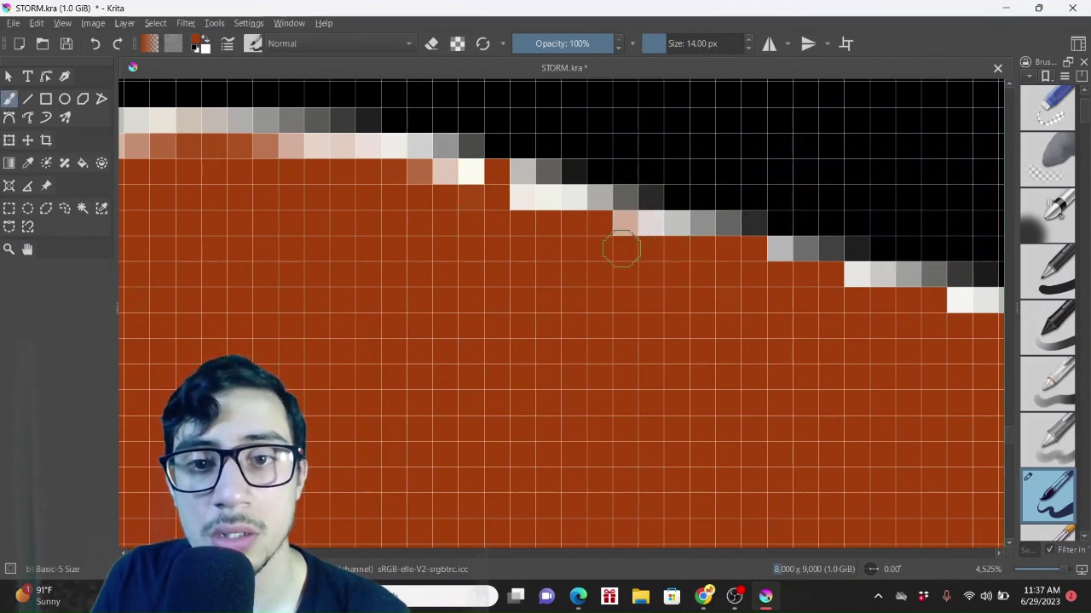
drag(585, 245, 544, 238)
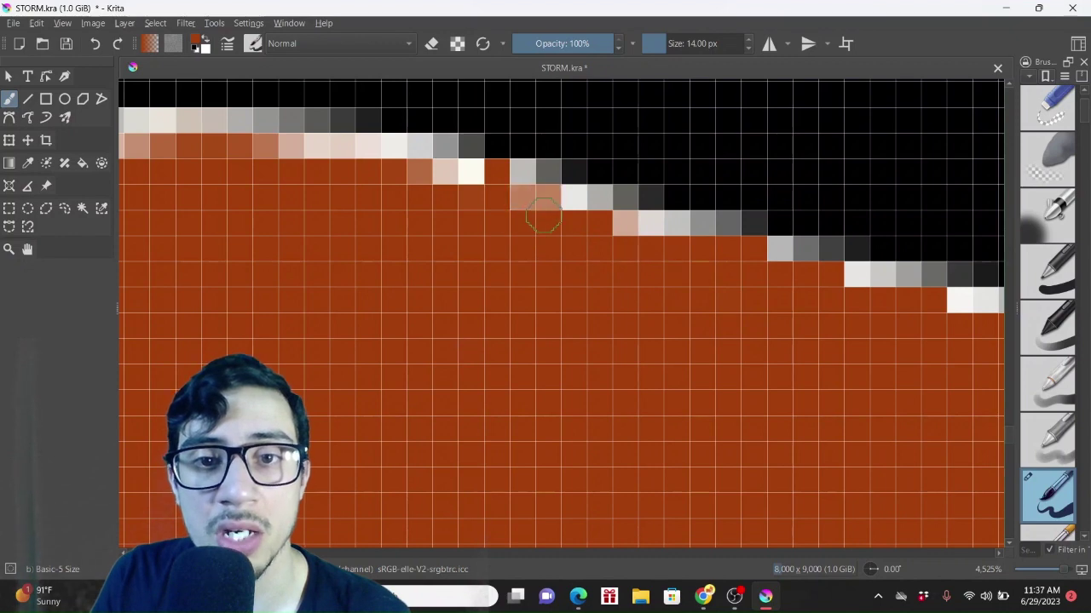
Move further along the ground's edge to the next pale pixel band
click(27, 249)
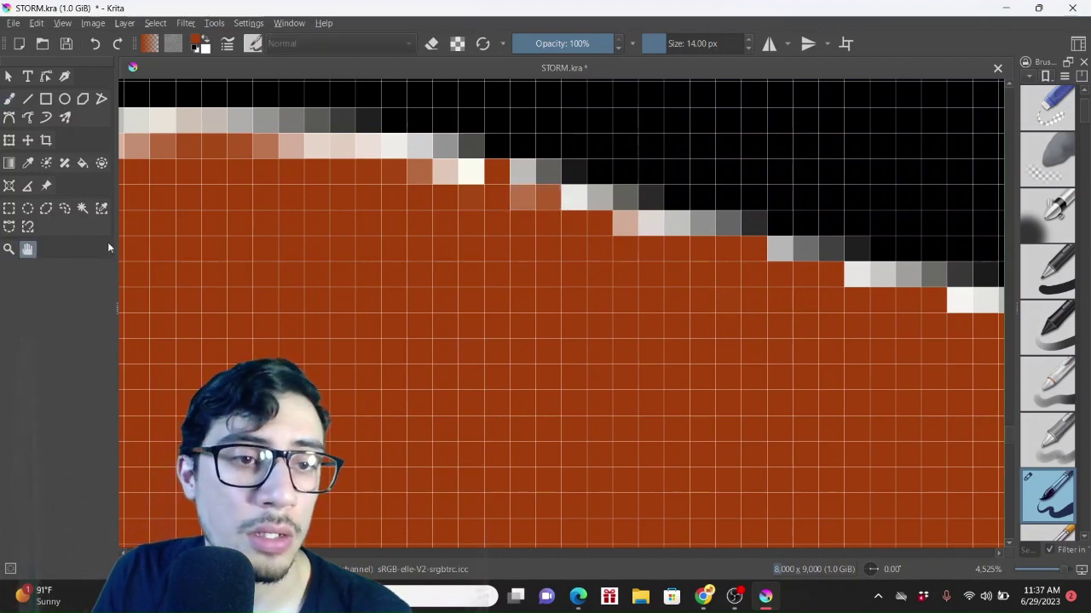
drag(350, 260, 711, 363)
mouse_move(450, 308)
mouse_down()
mouse_move(414, 343)
mouse_move(293, 321)
mouse_move(424, 329)
mouse_move(275, 320)
mouse_move(344, 294)
mouse_move(504, 302)
mouse_up()
mouse_move(246, 312)
mouse_down()
mouse_move(381, 304)
mouse_move(306, 293)
mouse_move(255, 293)
mouse_move(267, 304)
mouse_move(205, 299)
mouse_up()
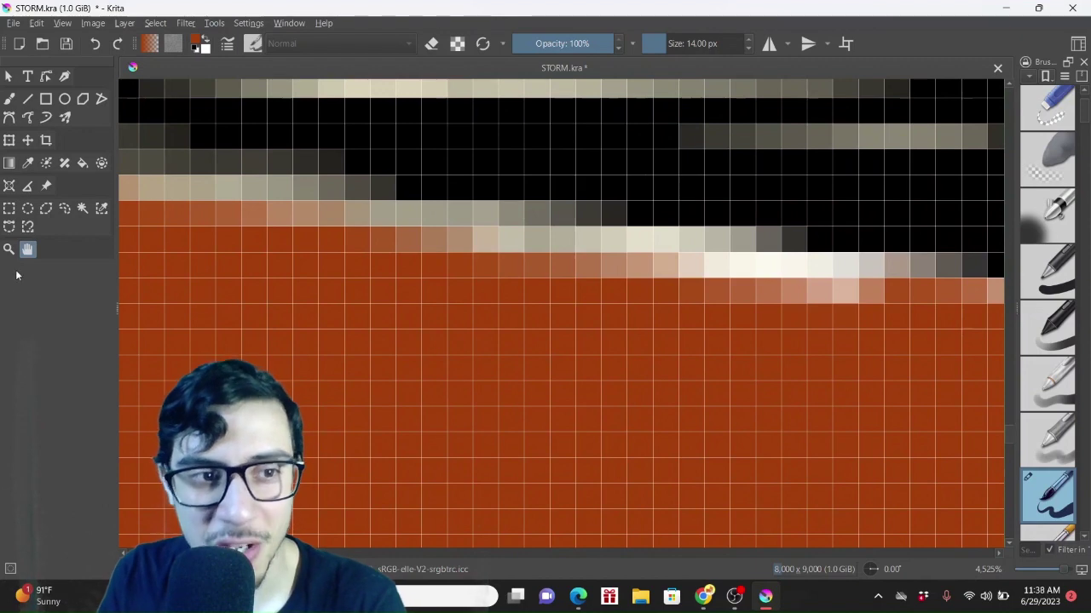
click(8, 251)
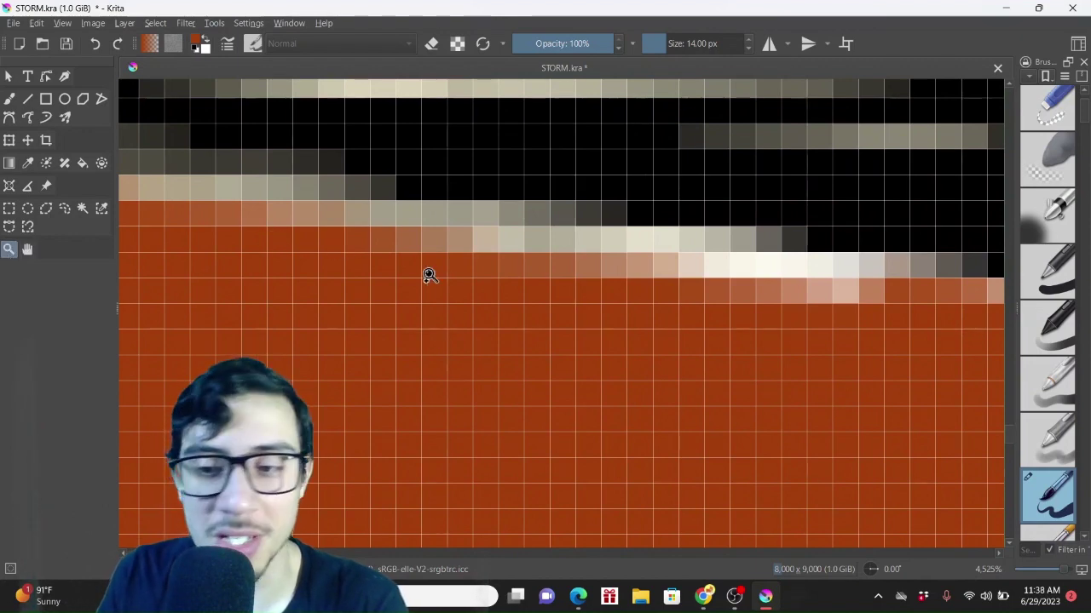
click(10, 100)
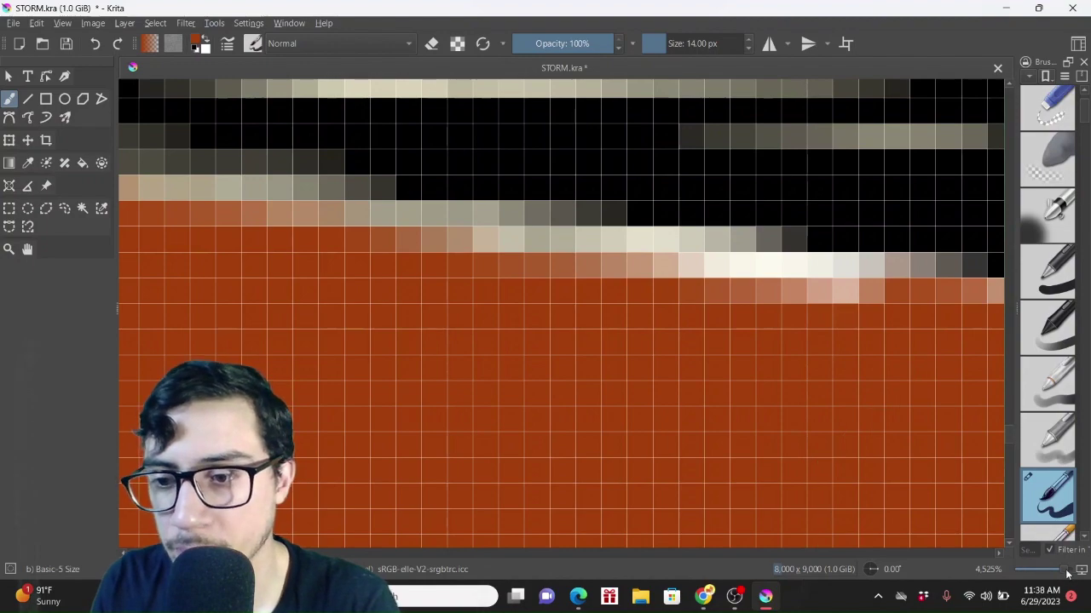
Zoom in close on the white gap at the cream and rust border
drag(1065, 573, 1041, 578)
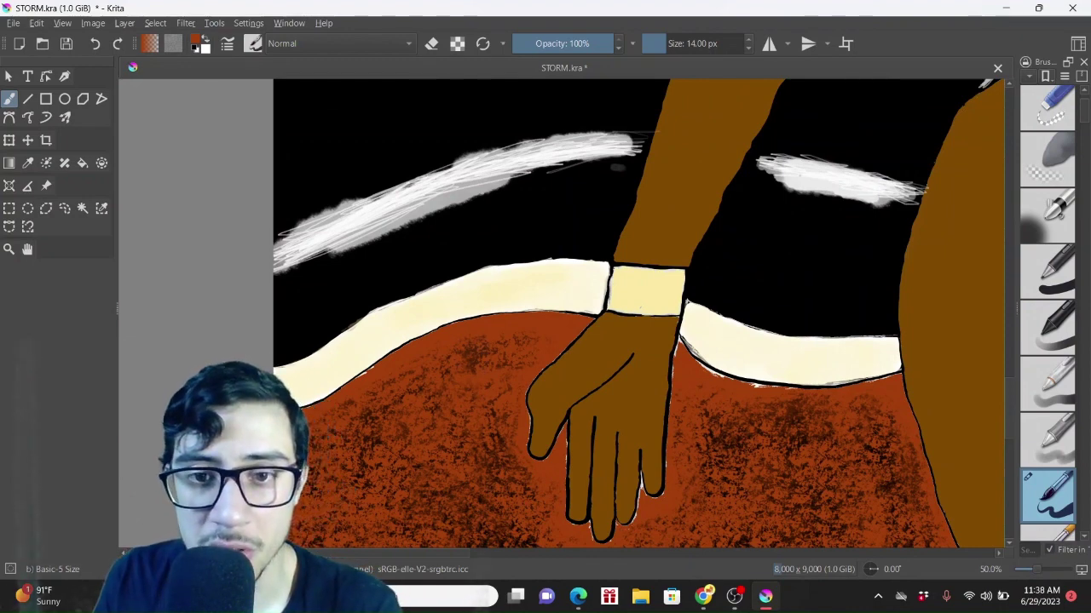
click(8, 249)
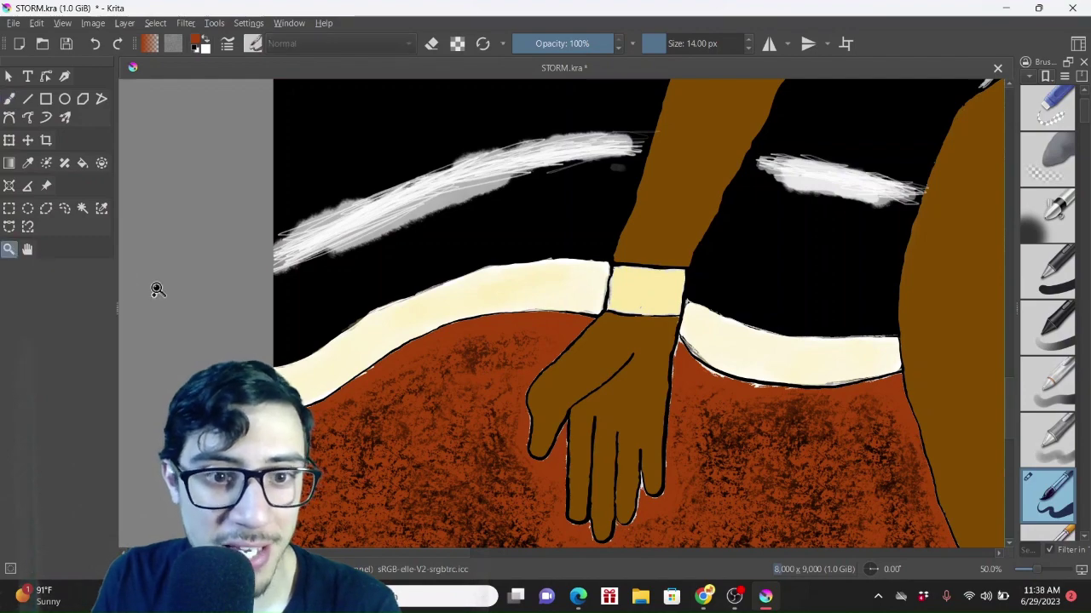
double_click(369, 380)
click(563, 313)
click(516, 336)
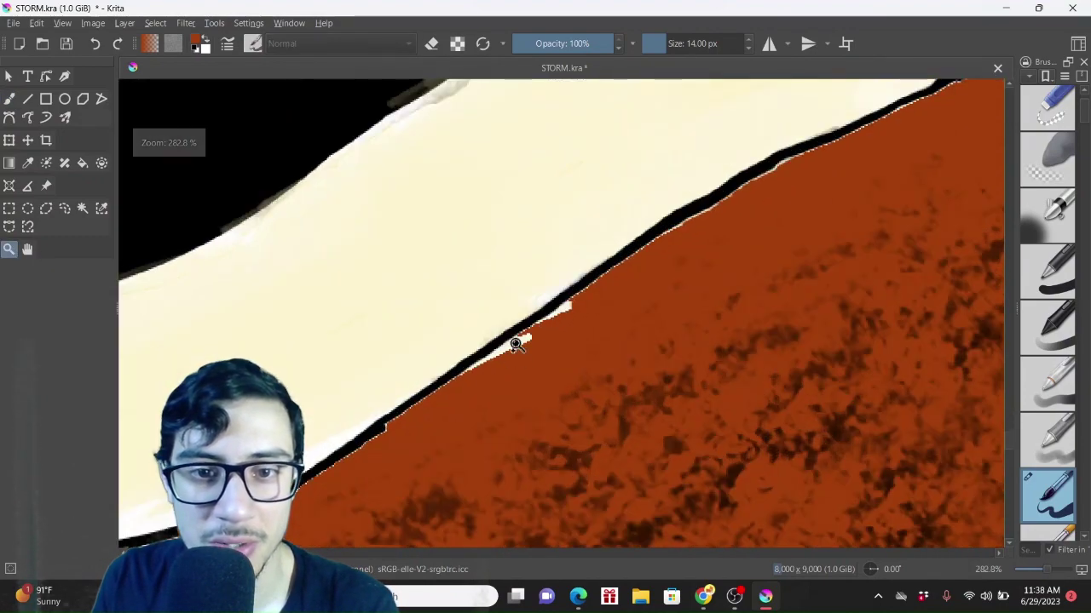
click(511, 363)
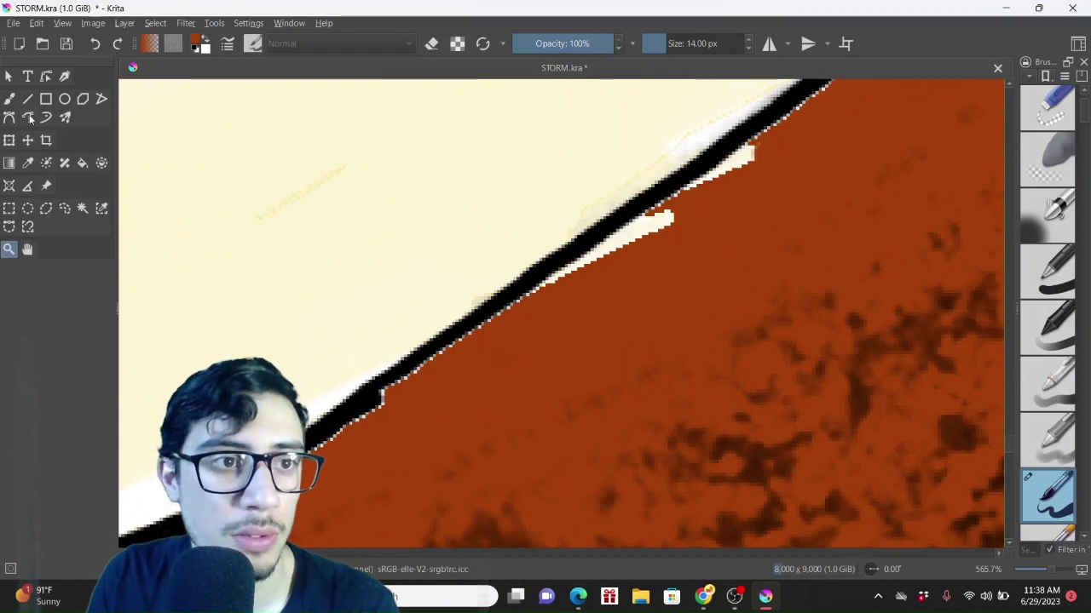
Paint over the white pixels beside the black outline with the brush
key(b)
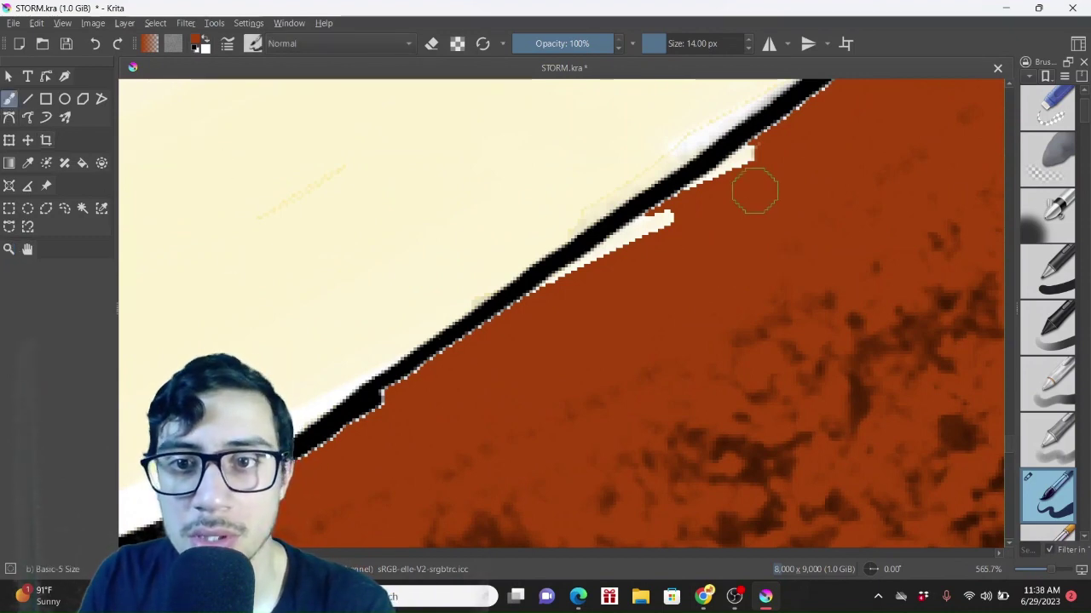
drag(748, 151, 739, 167)
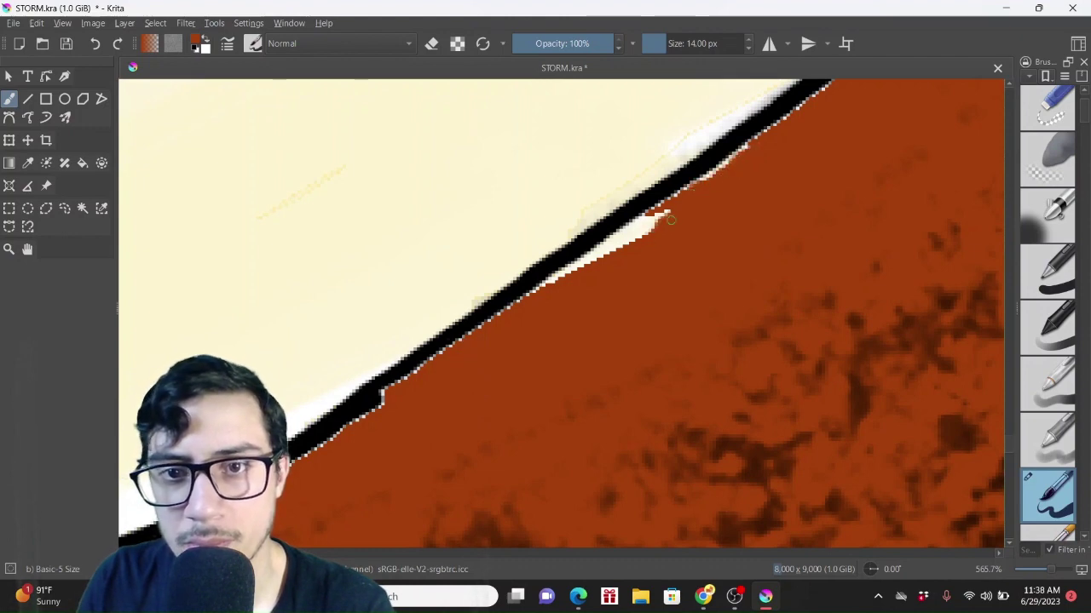
drag(656, 215, 637, 227)
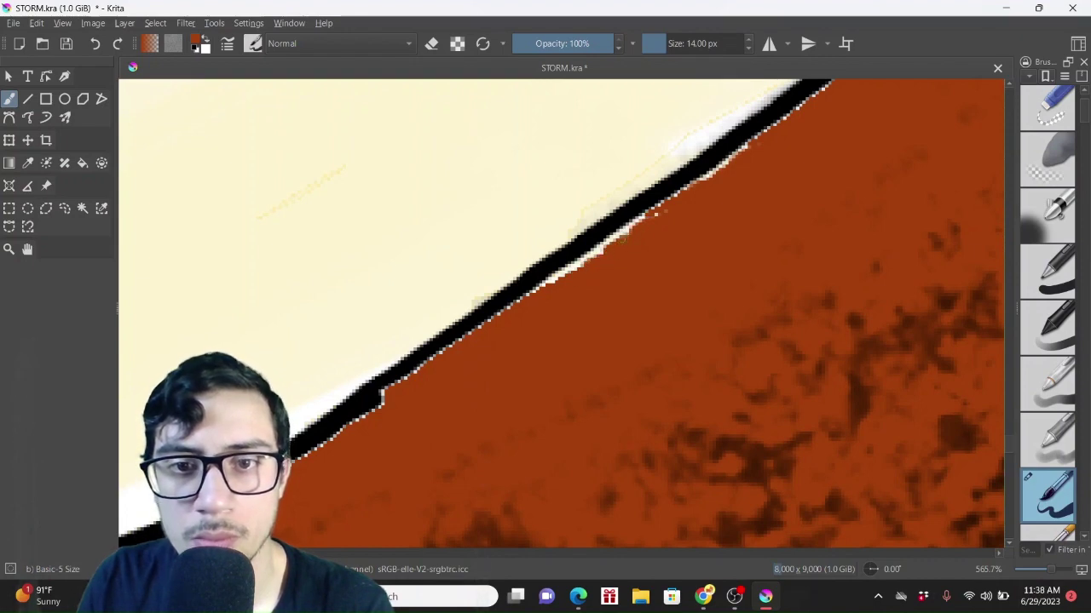
drag(656, 215, 639, 223)
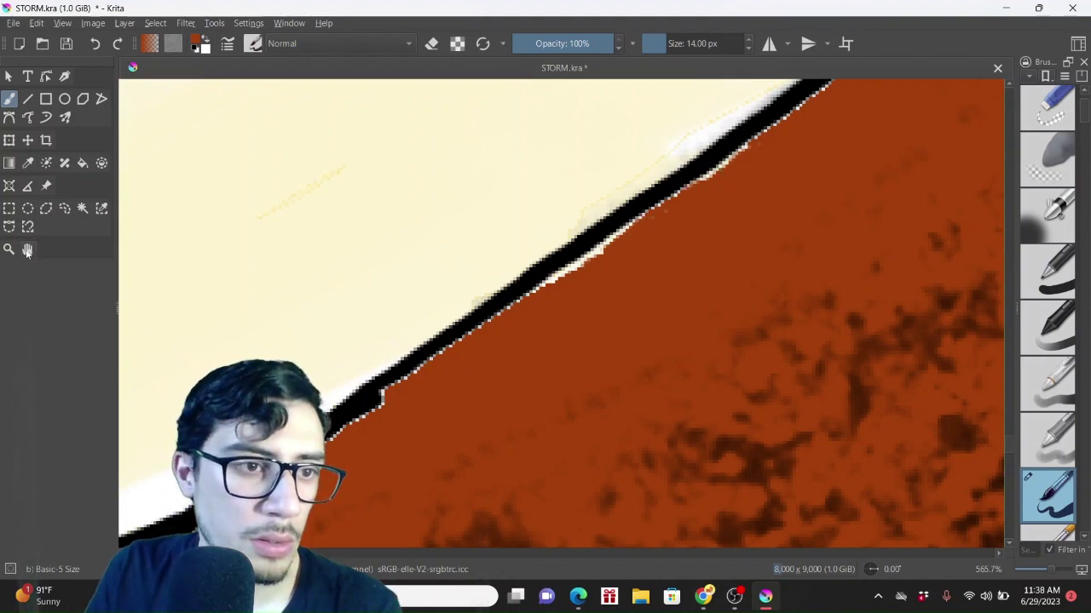
Zoom back out from the repaired outline using the zoom slider
click(26, 249)
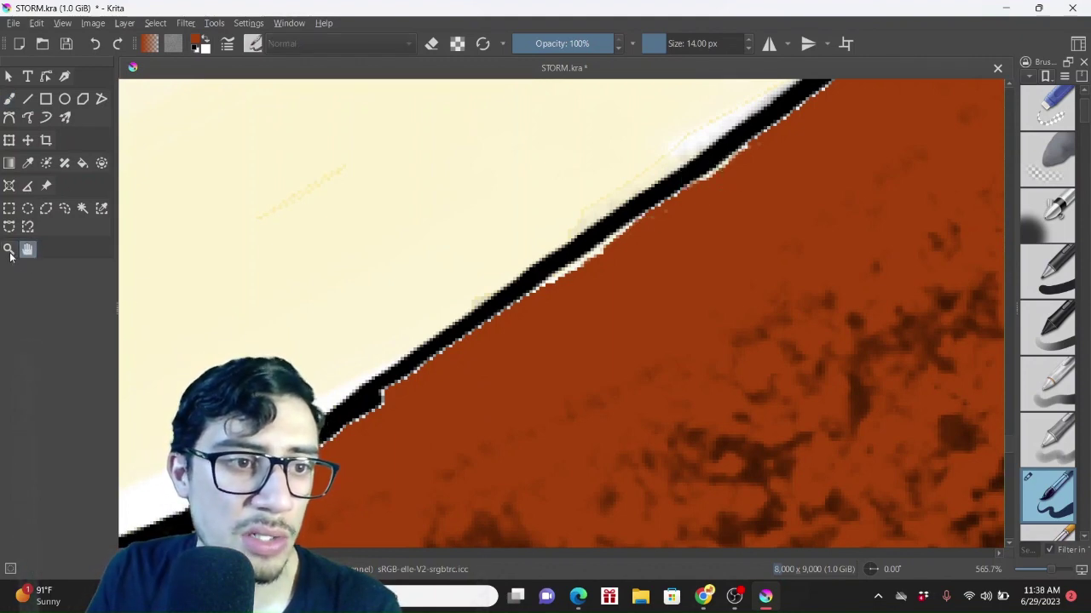
click(8, 250)
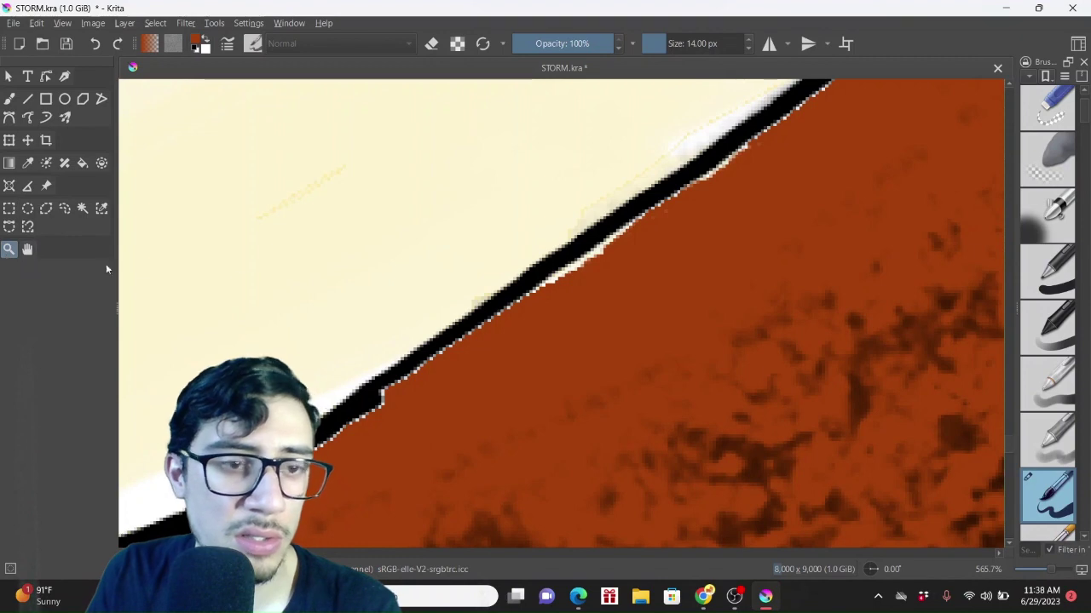
click(10, 99)
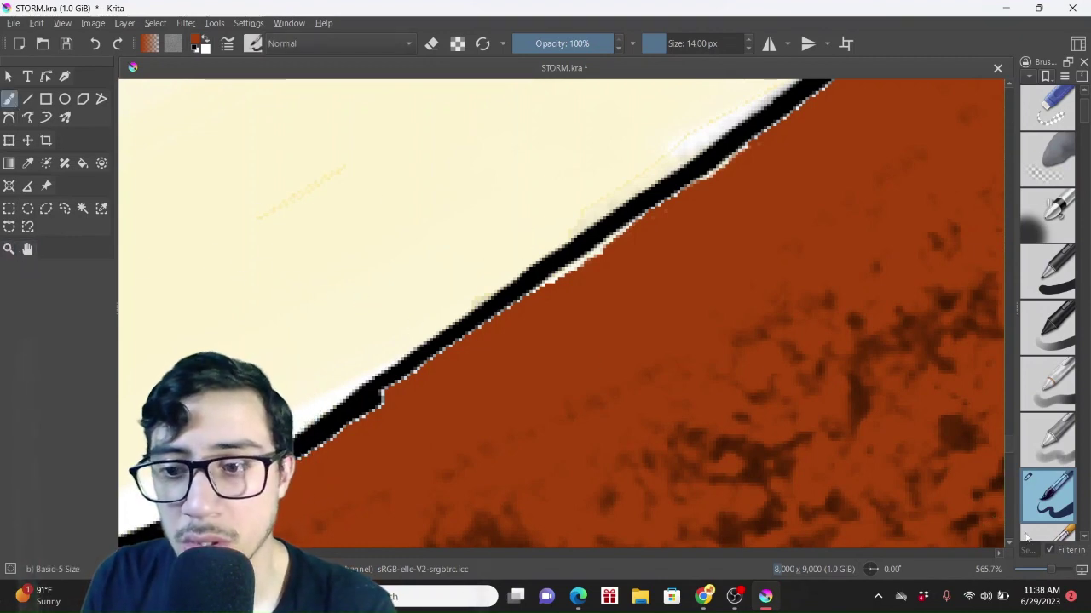
drag(1043, 572, 1031, 572)
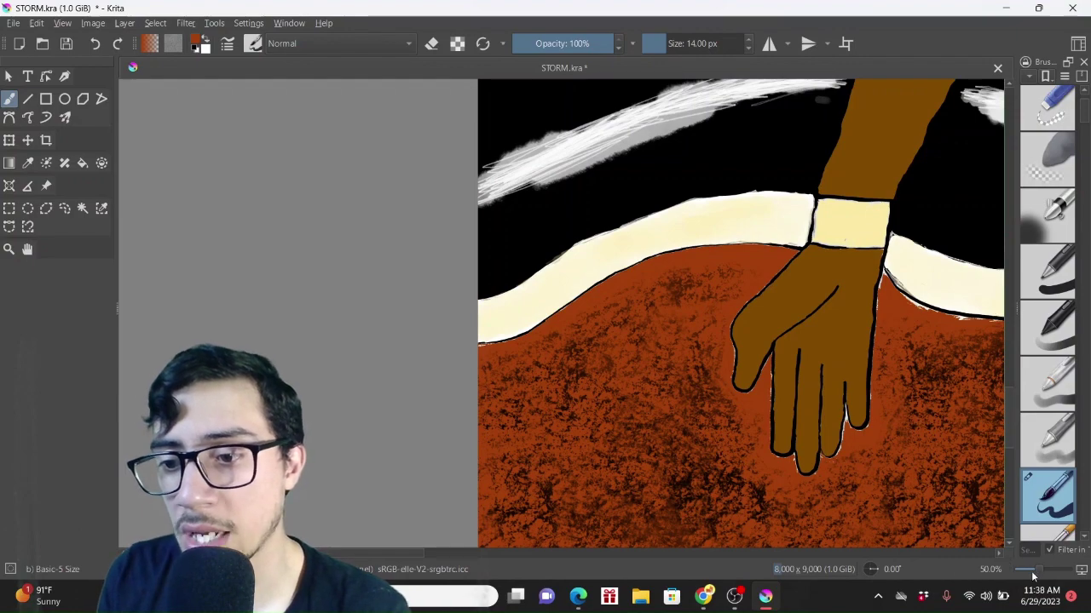
Zoom to 12.5%, pan over Storm's head, torso and ground, then fit the image at about 8.8%
drag(1038, 568, 1023, 569)
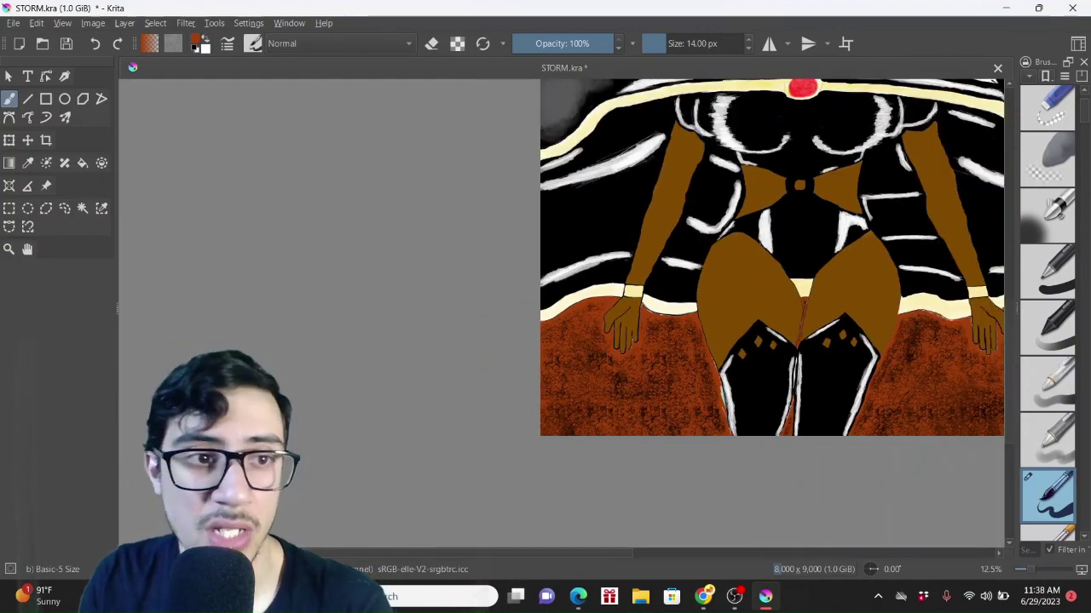
click(32, 249)
drag(693, 282, 462, 441)
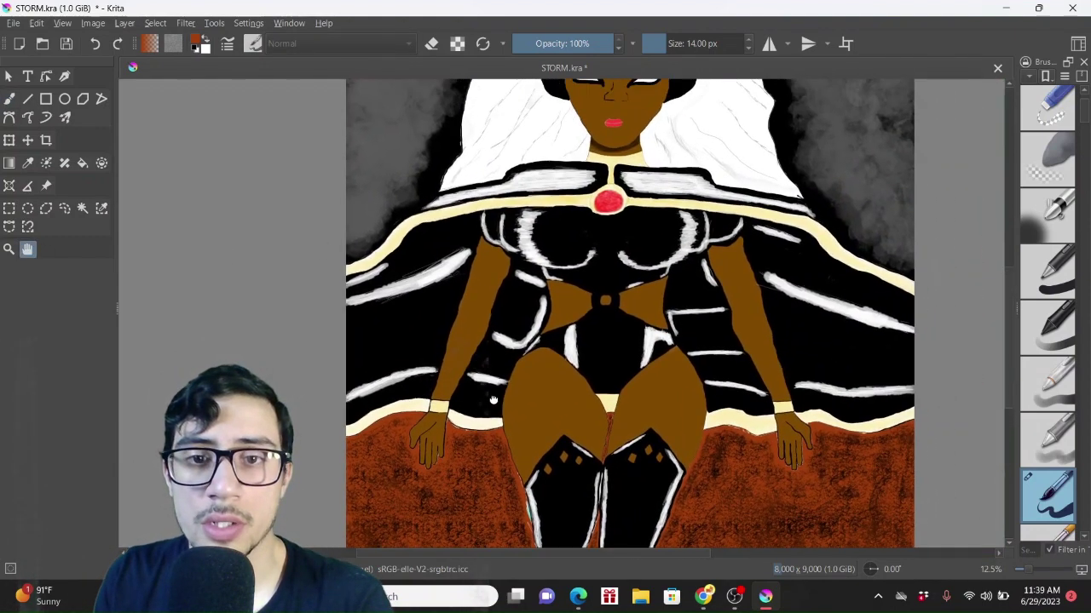
drag(504, 338, 484, 388)
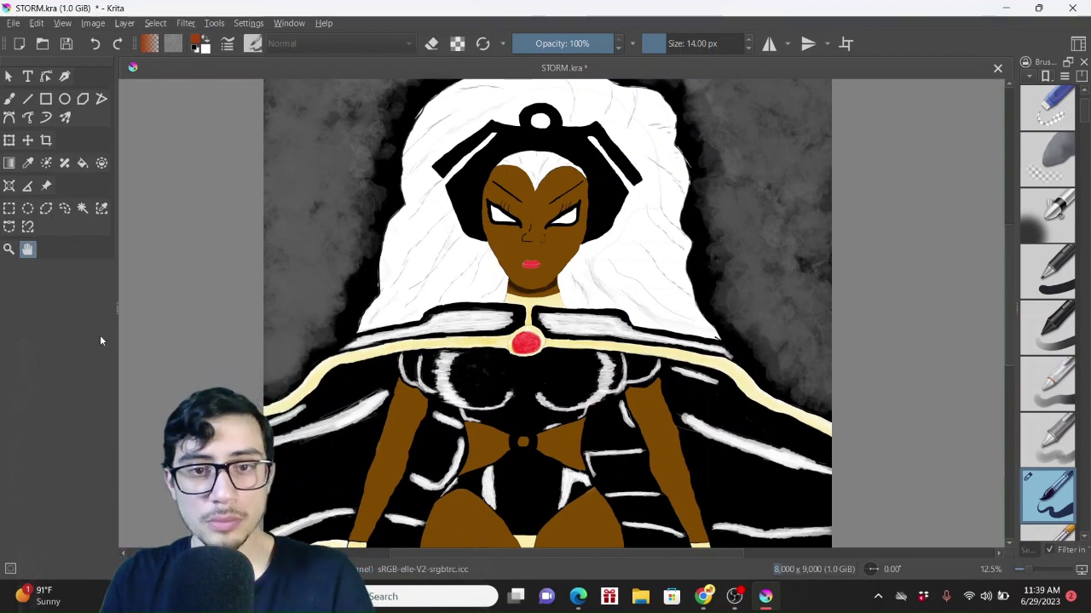
mouse_move(461, 338)
mouse_down()
mouse_move(443, 148)
mouse_move(423, 379)
mouse_up()
drag(408, 225, 410, 254)
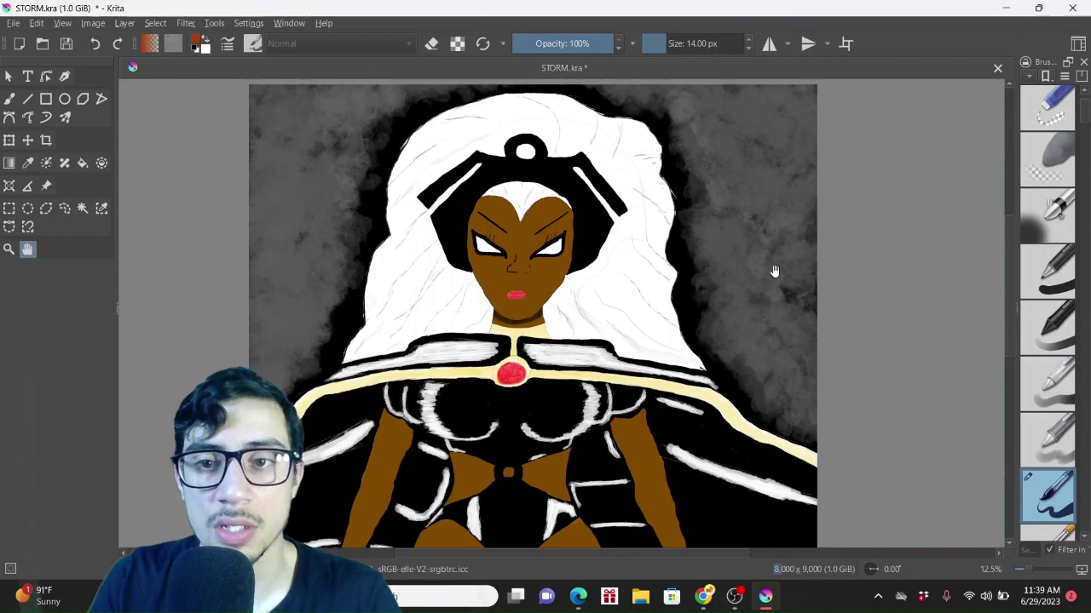
mouse_move(493, 307)
mouse_down()
mouse_move(480, 220)
mouse_move(480, 235)
mouse_up()
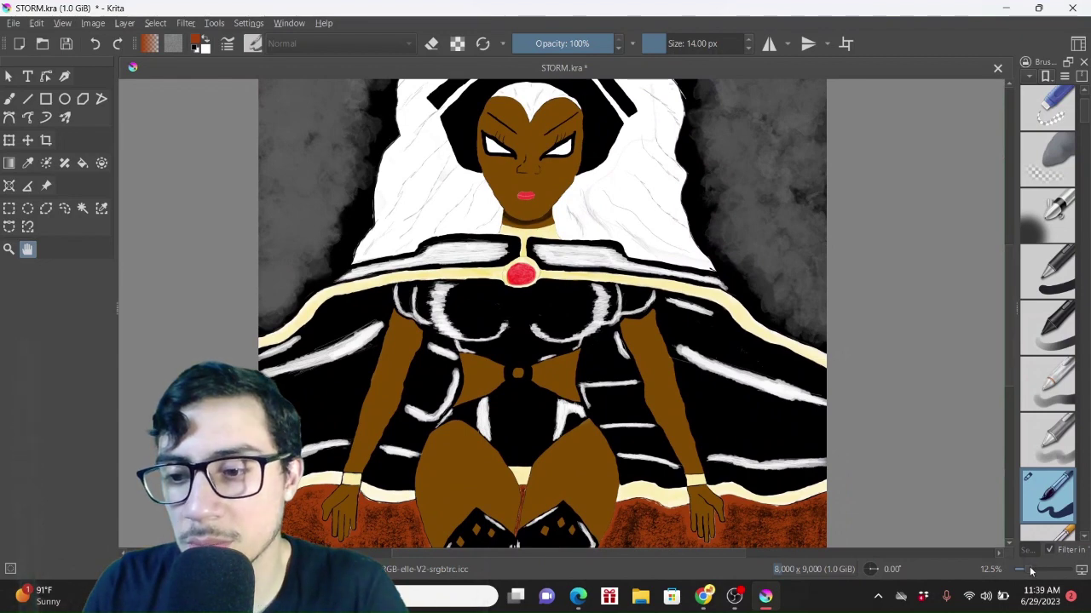
drag(1027, 575, 1025, 569)
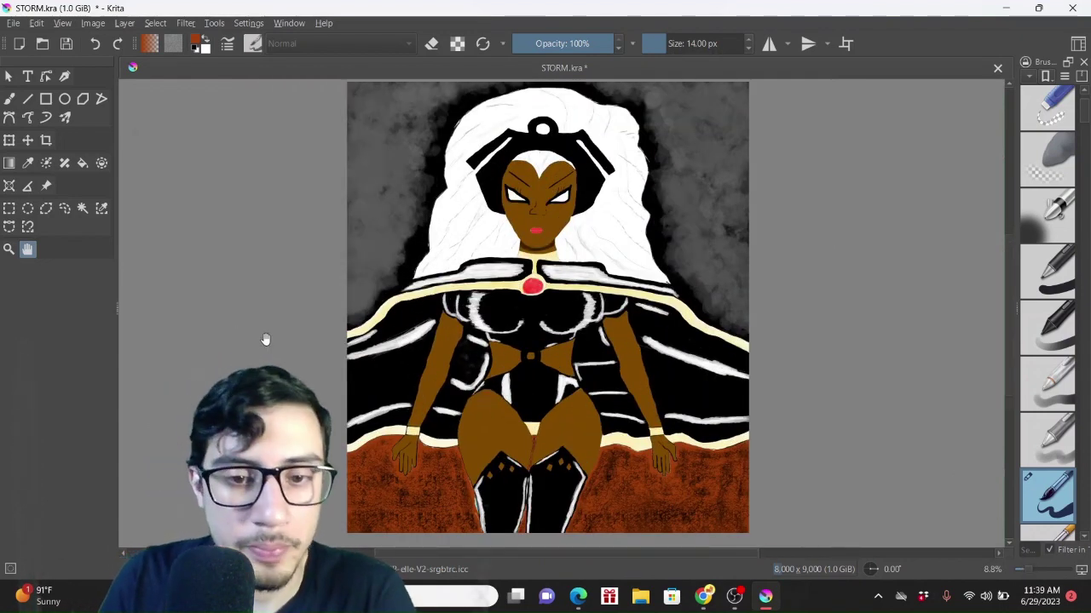